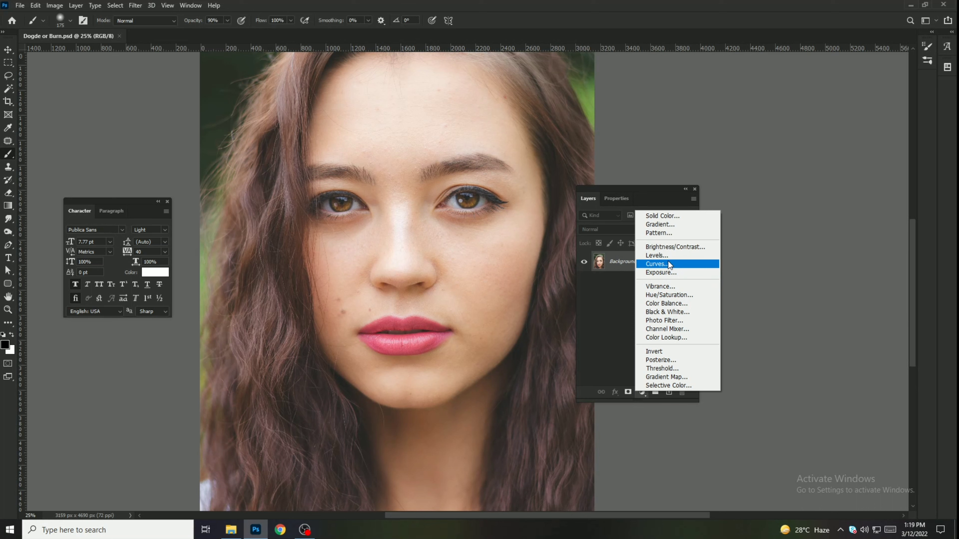
Add a Curves adjustment layer and darken the photo by pulling the RGB curve down to input 172, output 109
{"action": "left_click", "coordinate": [668, 264]}
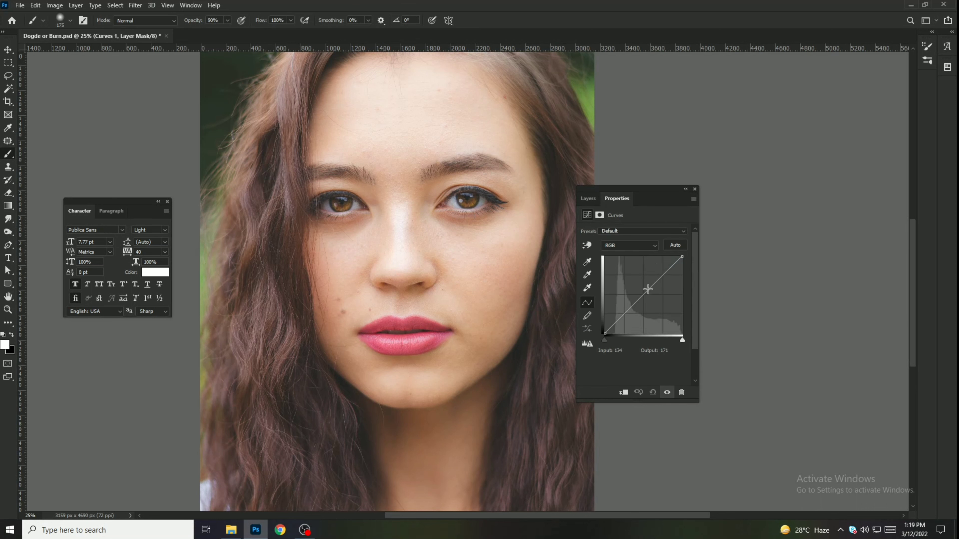
{"action": "left_click_drag", "start_coordinate": [645, 294], "coordinate": [657, 301]}
{"action": "key", "text": "ctrl+z"}
{"action": "key", "text": "Delete"}
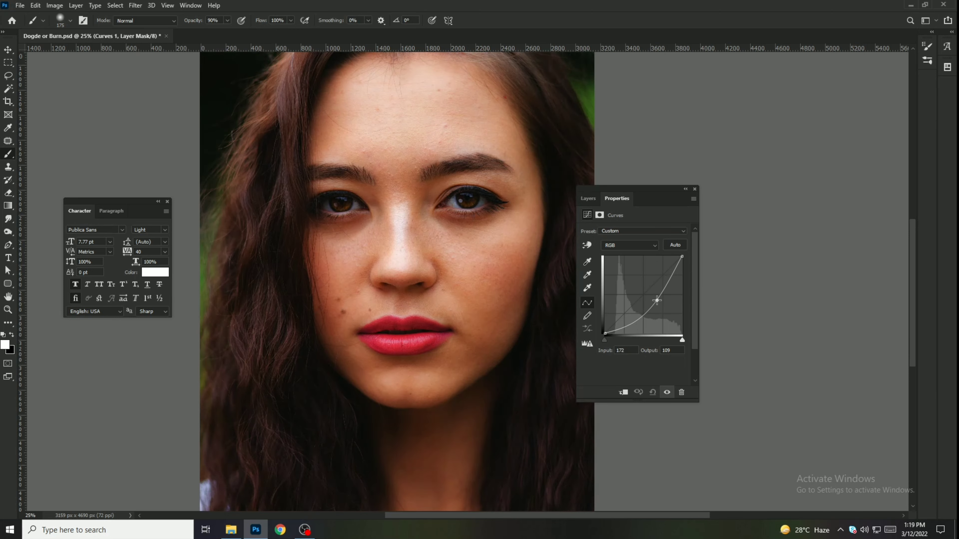
Rename the darkening Curves layer as Burn and save the document
{"action": "left_click", "coordinate": [588, 195]}
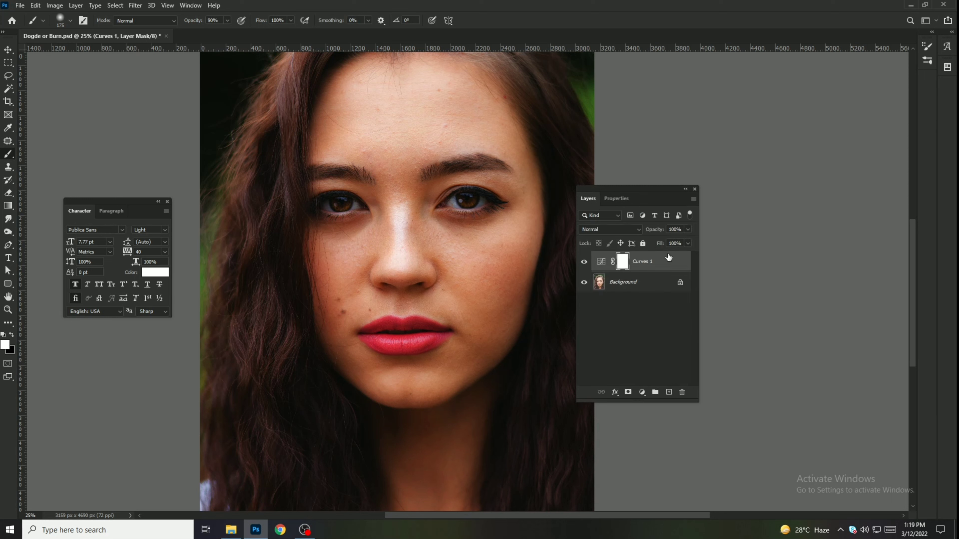
{"action": "double_click", "coordinate": [644, 262]}
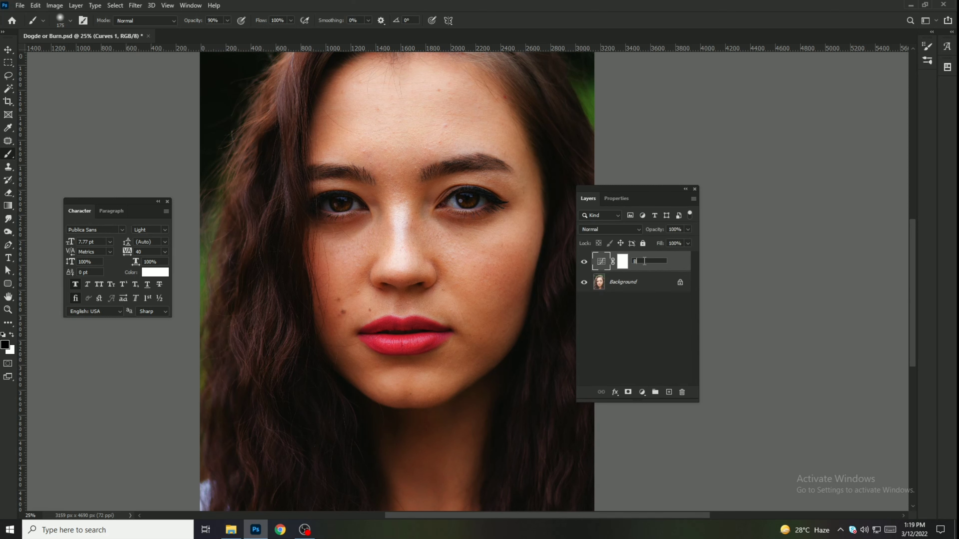
{"action": "key", "text": "Return"}
{"action": "key", "text": "ctrl+s"}
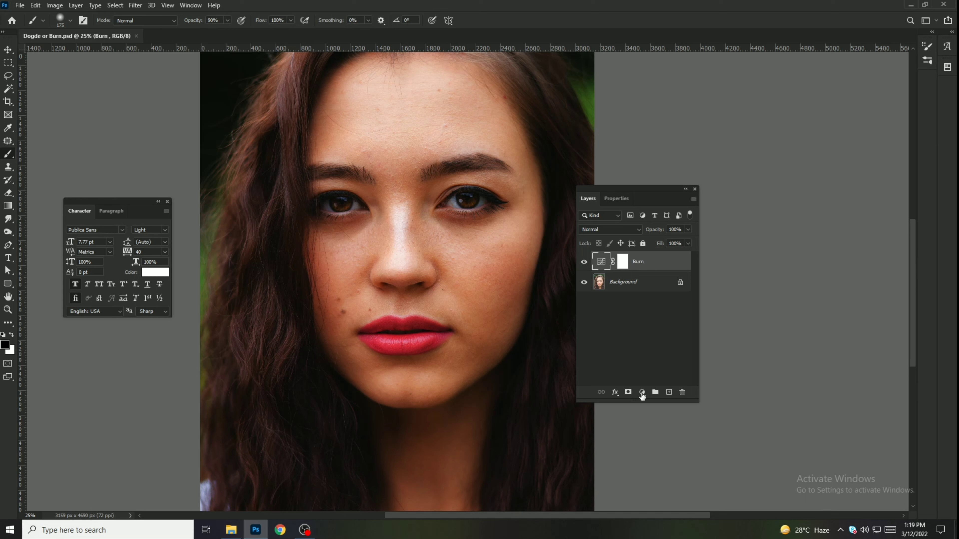
Add a second Curves adjustment layer and brighten it with a single RGB curve point at input 106, output 166
{"action": "left_click", "coordinate": [642, 391]}
{"action": "left_click", "coordinate": [665, 266]}
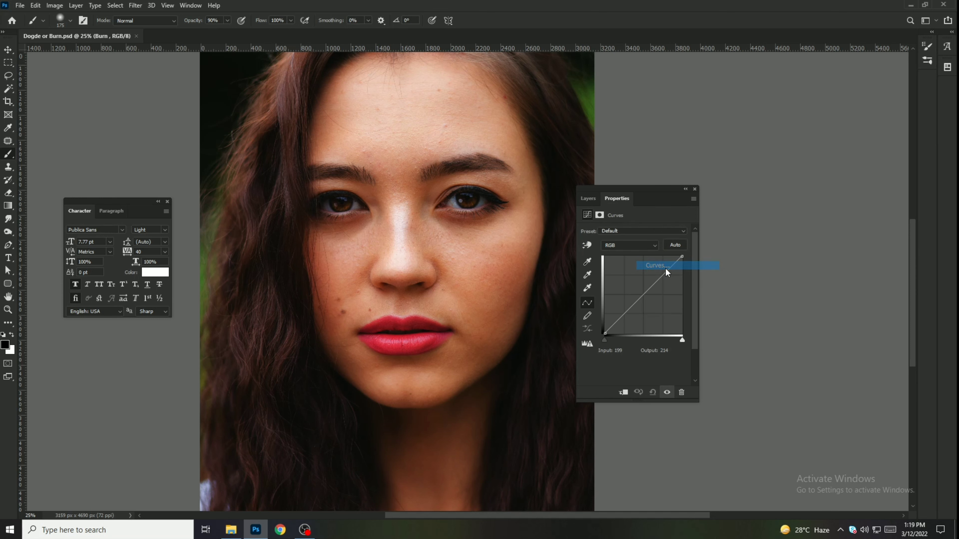
{"action": "left_click_drag", "start_coordinate": [665, 273], "coordinate": [635, 284]}
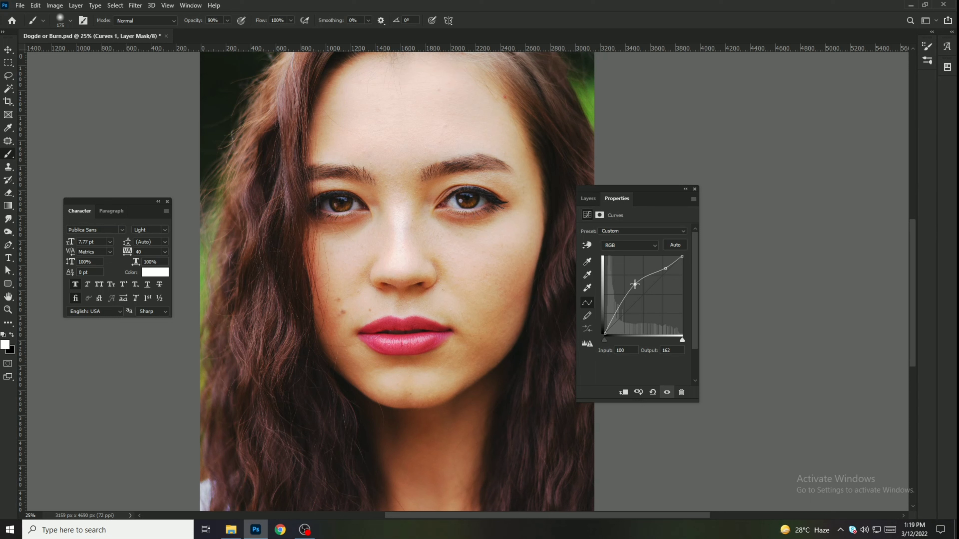
{"action": "left_click_drag", "start_coordinate": [635, 284], "coordinate": [597, 264]}
{"action": "left_click_drag", "start_coordinate": [665, 268], "coordinate": [636, 283]}
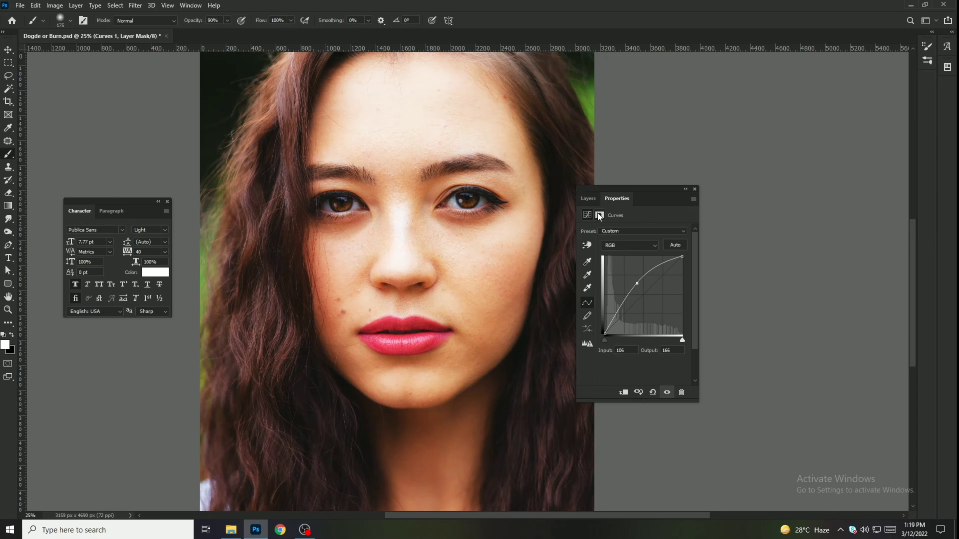
Rename the brightening Curves layer as Dodge
{"action": "left_click", "coordinate": [595, 198]}
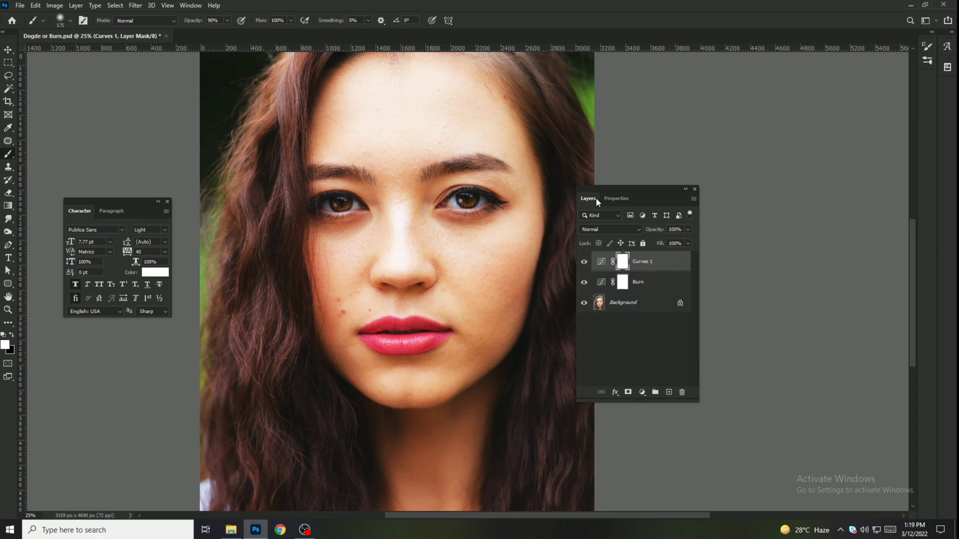
{"action": "key", "text": "ctrl+2"}
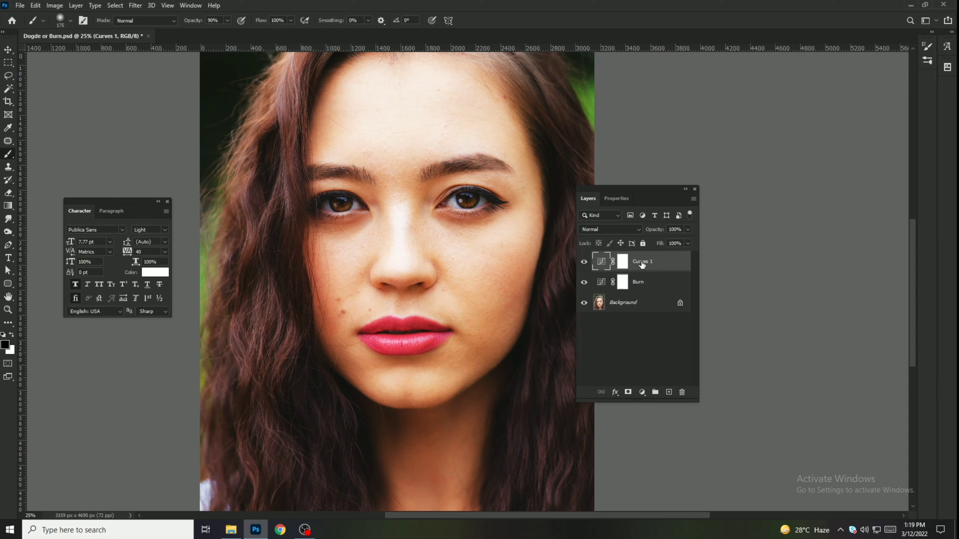
{"action": "double_click", "coordinate": [643, 261]}
{"action": "left_click", "coordinate": [665, 349]}
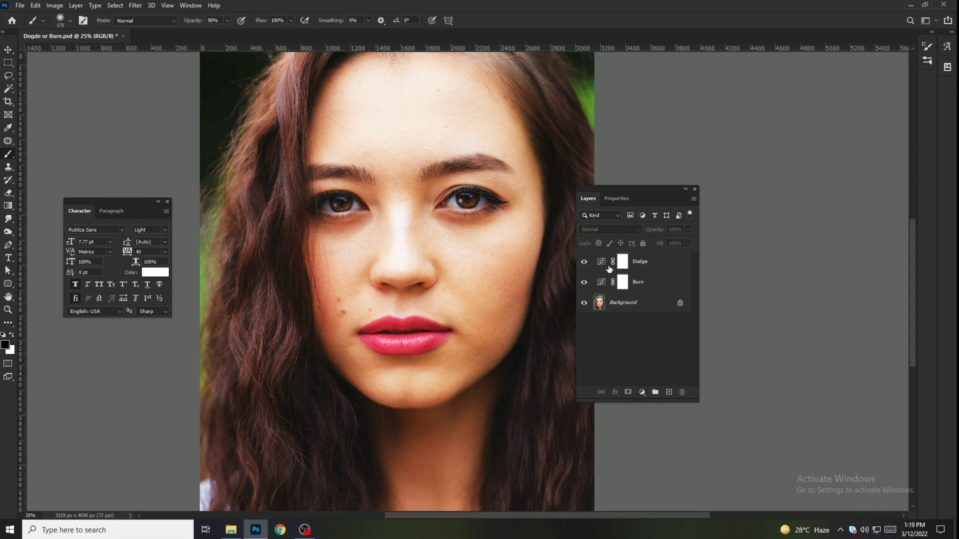
Invert the layer masks of the Dodge and Burn layers to black
{"action": "left_click", "coordinate": [622, 265]}
{"action": "key", "text": "ctrl+i"}
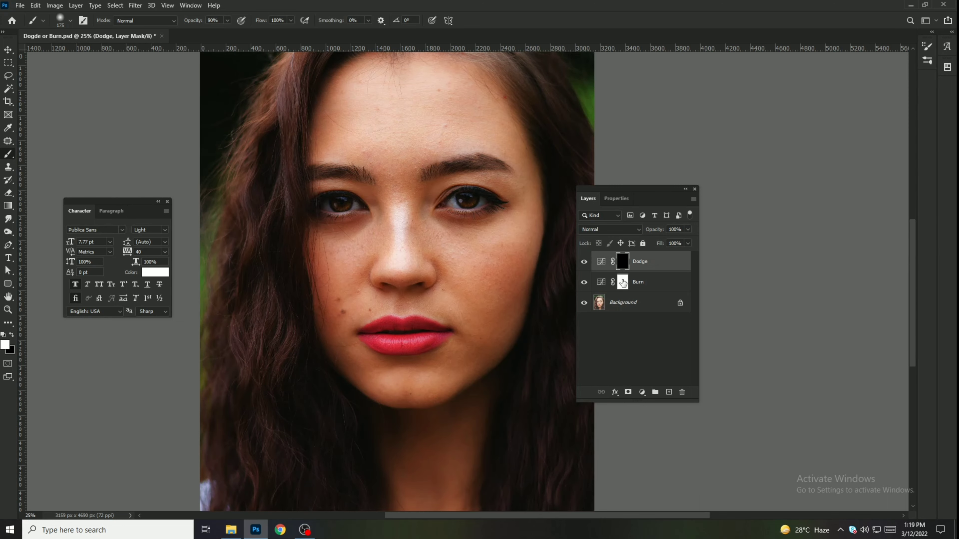
{"action": "left_click", "coordinate": [621, 282]}
{"action": "key", "text": "ctrl+i"}
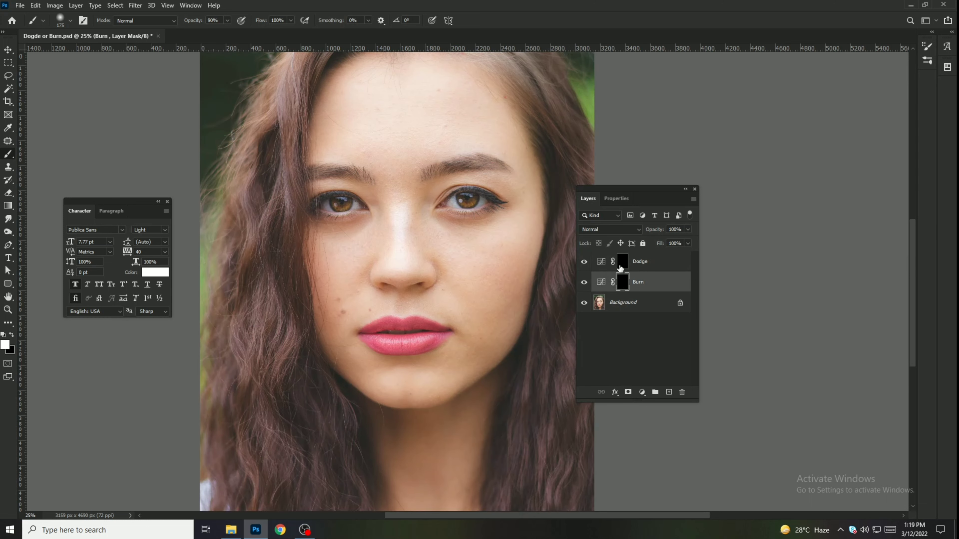
Paint white on the Dodge mask across the centre of the forehead, between the eyebrows and down the nose bridge
{"action": "left_click", "coordinate": [620, 268]}
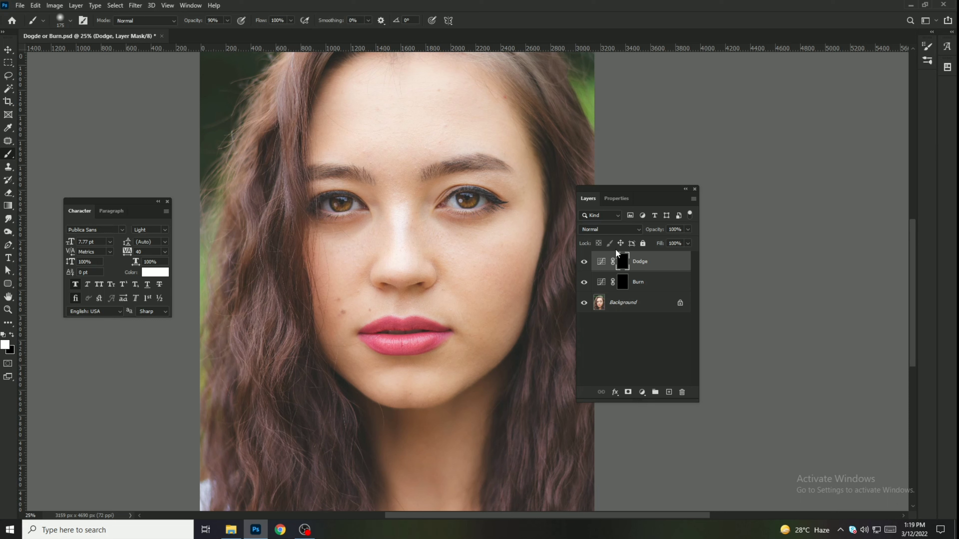
{"action": "left_click_drag", "start_coordinate": [377, 105], "coordinate": [432, 104]}
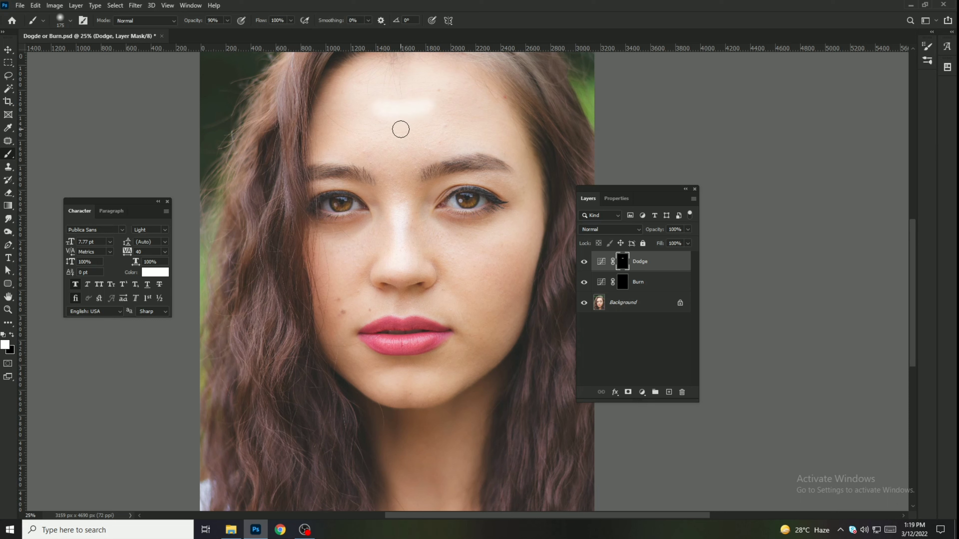
{"action": "left_click_drag", "start_coordinate": [377, 130], "coordinate": [441, 133]}
{"action": "left_click_drag", "start_coordinate": [381, 157], "coordinate": [434, 157]}
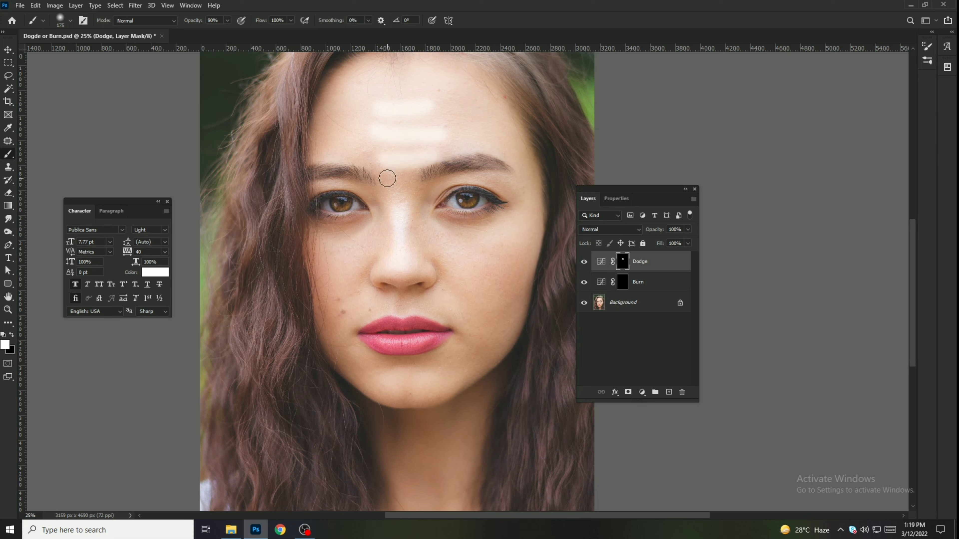
{"action": "mouse_move", "coordinate": [387, 178]}
{"action": "left_mouse_down"}
{"action": "mouse_move", "coordinate": [422, 214]}
{"action": "mouse_move", "coordinate": [421, 226]}
{"action": "mouse_move", "coordinate": [408, 193]}
{"action": "mouse_move", "coordinate": [405, 272]}
{"action": "left_mouse_up"}
{"action": "mouse_move", "coordinate": [404, 215]}
{"action": "left_mouse_down"}
{"action": "mouse_move", "coordinate": [400, 275]}
{"action": "mouse_move", "coordinate": [398, 224]}
{"action": "mouse_move", "coordinate": [401, 275]}
{"action": "mouse_move", "coordinate": [399, 248]}
{"action": "mouse_move", "coordinate": [399, 273]}
{"action": "mouse_move", "coordinate": [408, 256]}
{"action": "mouse_move", "coordinate": [406, 264]}
{"action": "mouse_move", "coordinate": [401, 230]}
{"action": "mouse_move", "coordinate": [402, 251]}
{"action": "left_mouse_up"}
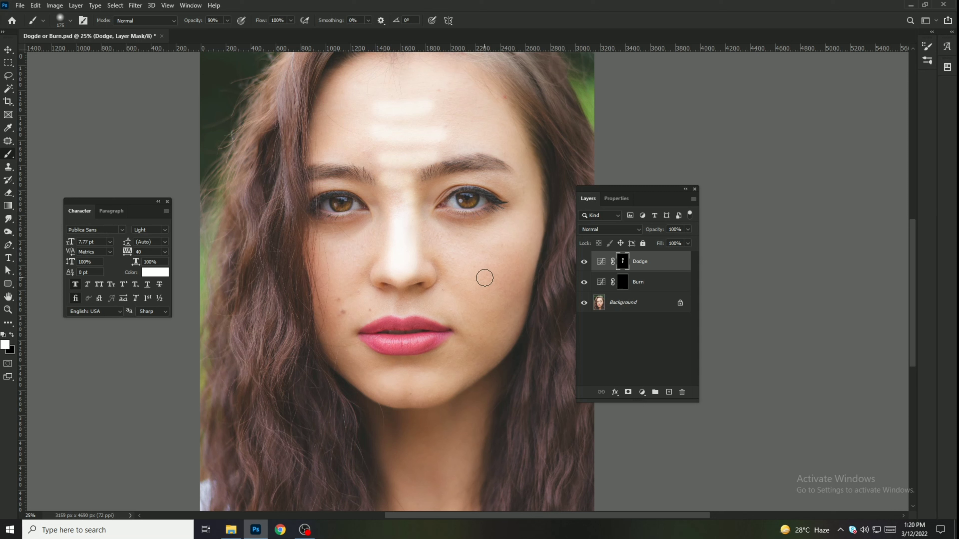
Paint white on the Dodge mask over both cheeks below the eyes and above the upper lip
{"action": "left_click_drag", "start_coordinate": [428, 246], "coordinate": [532, 244]}
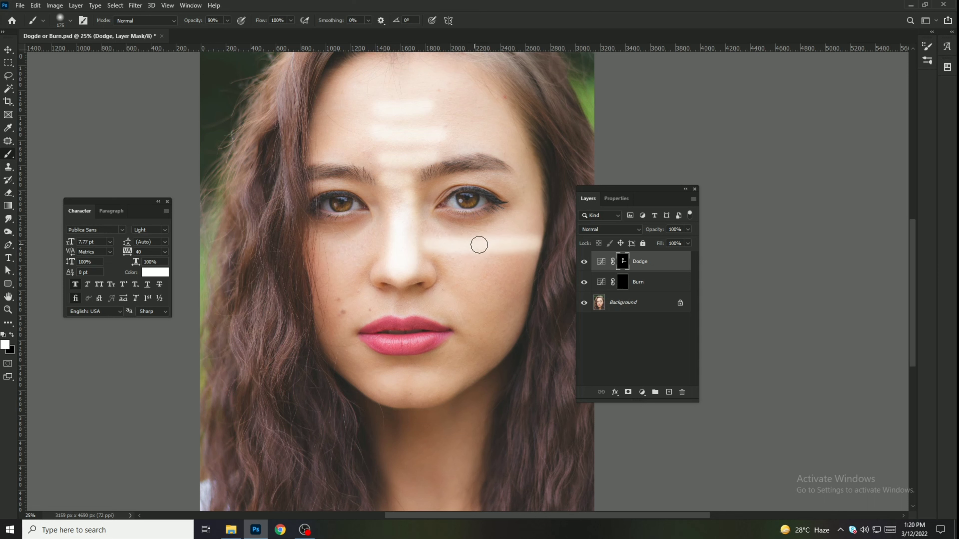
{"action": "key", "text": "ctrl+z"}
{"action": "mouse_move", "coordinate": [443, 245]}
{"action": "left_mouse_down"}
{"action": "mouse_move", "coordinate": [526, 226]}
{"action": "mouse_move", "coordinate": [507, 290]}
{"action": "mouse_move", "coordinate": [476, 288]}
{"action": "mouse_move", "coordinate": [431, 240]}
{"action": "left_mouse_up"}
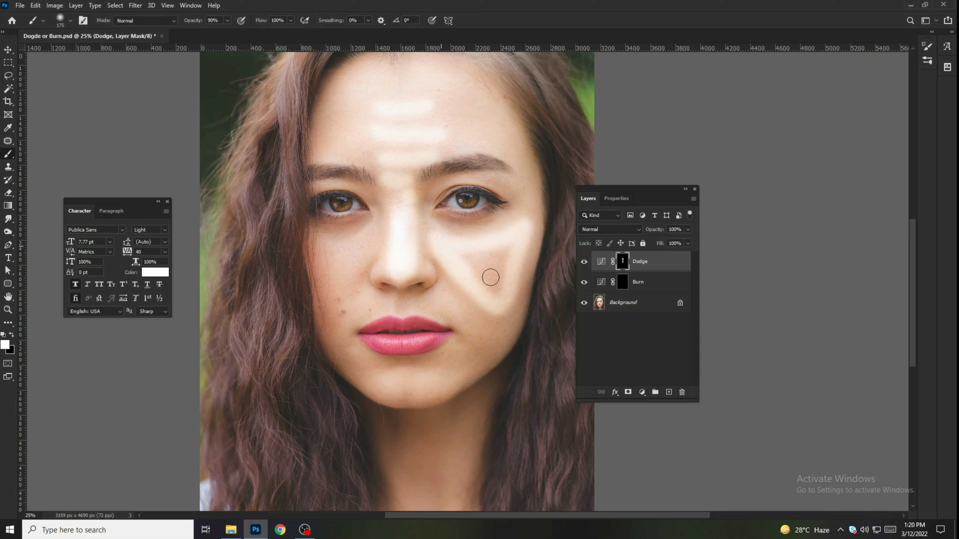
{"action": "mouse_move", "coordinate": [495, 262]}
{"action": "left_mouse_down"}
{"action": "mouse_move", "coordinate": [491, 295]}
{"action": "mouse_move", "coordinate": [498, 280]}
{"action": "mouse_move", "coordinate": [470, 255]}
{"action": "mouse_move", "coordinate": [489, 252]}
{"action": "mouse_move", "coordinate": [476, 265]}
{"action": "mouse_move", "coordinate": [499, 285]}
{"action": "mouse_move", "coordinate": [520, 259]}
{"action": "mouse_move", "coordinate": [506, 307]}
{"action": "mouse_move", "coordinate": [476, 313]}
{"action": "left_mouse_up"}
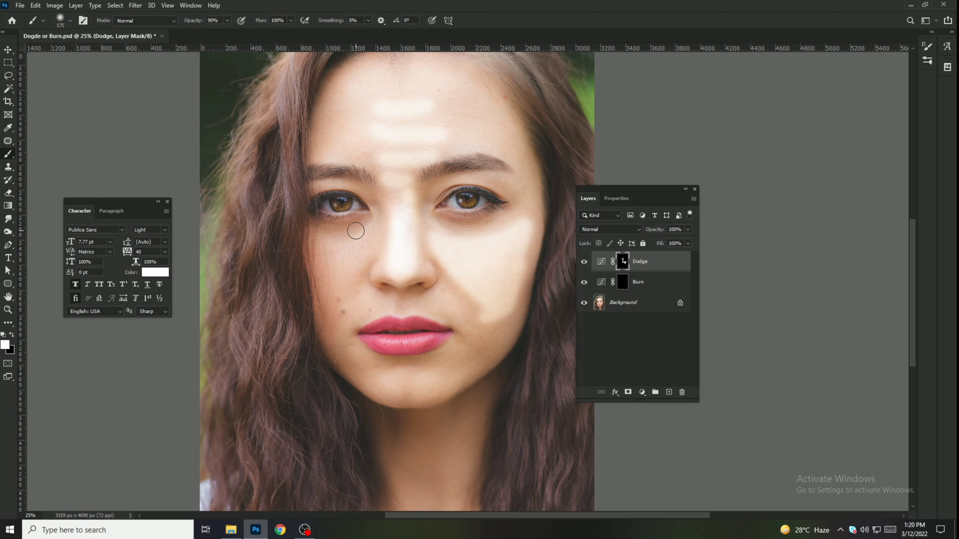
{"action": "mouse_move", "coordinate": [359, 222]}
{"action": "left_mouse_down"}
{"action": "mouse_move", "coordinate": [316, 246]}
{"action": "mouse_move", "coordinate": [328, 317]}
{"action": "mouse_move", "coordinate": [369, 242]}
{"action": "mouse_move", "coordinate": [340, 293]}
{"action": "mouse_move", "coordinate": [345, 258]}
{"action": "mouse_move", "coordinate": [333, 254]}
{"action": "mouse_move", "coordinate": [323, 281]}
{"action": "mouse_move", "coordinate": [371, 235]}
{"action": "mouse_move", "coordinate": [371, 254]}
{"action": "mouse_move", "coordinate": [322, 262]}
{"action": "mouse_move", "coordinate": [356, 244]}
{"action": "mouse_move", "coordinate": [348, 275]}
{"action": "mouse_move", "coordinate": [354, 264]}
{"action": "mouse_move", "coordinate": [355, 282]}
{"action": "mouse_move", "coordinate": [426, 349]}
{"action": "mouse_move", "coordinate": [402, 346]}
{"action": "mouse_move", "coordinate": [350, 296]}
{"action": "mouse_move", "coordinate": [443, 314]}
{"action": "mouse_move", "coordinate": [472, 304]}
{"action": "mouse_move", "coordinate": [461, 303]}
{"action": "mouse_move", "coordinate": [463, 289]}
{"action": "mouse_move", "coordinate": [346, 300]}
{"action": "mouse_move", "coordinate": [478, 288]}
{"action": "left_mouse_up"}
{"action": "key", "text": "ctrl+z"}
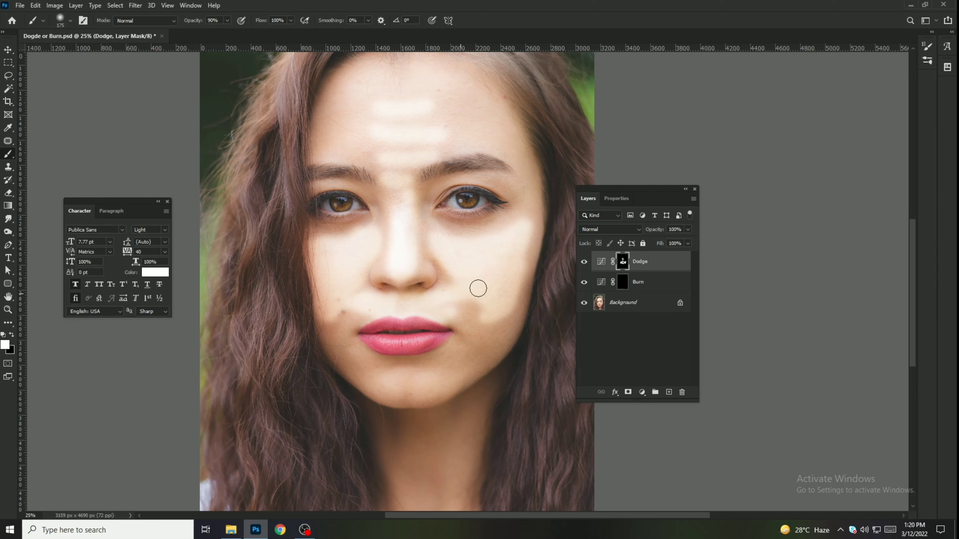
Paint white highlights on the Dodge mask along the jaw, the centre of the chin and both sides of the neck
{"action": "left_click_drag", "start_coordinate": [432, 357], "coordinate": [420, 326]}
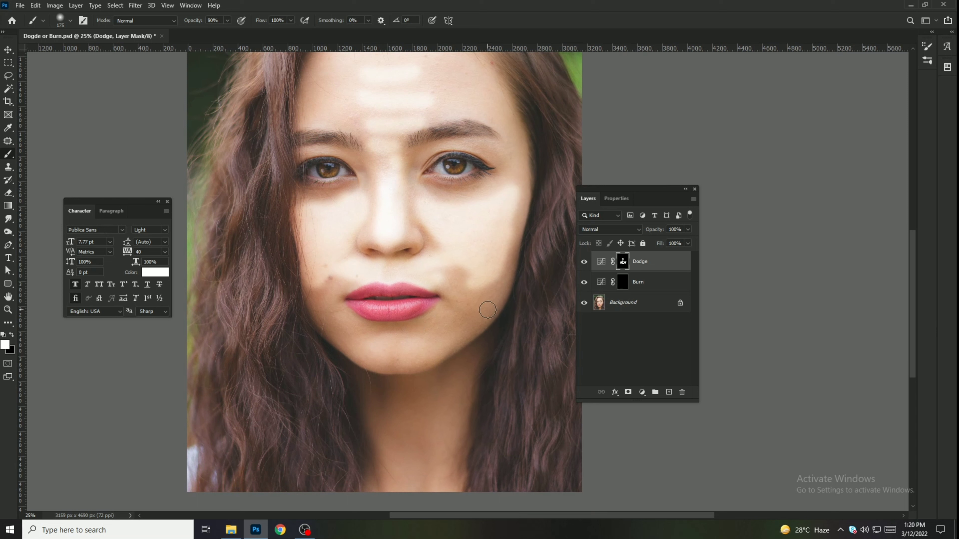
{"action": "left_click_drag", "start_coordinate": [488, 309], "coordinate": [458, 334]}
{"action": "mouse_move", "coordinate": [333, 320]}
{"action": "left_mouse_down"}
{"action": "mouse_move", "coordinate": [375, 343]}
{"action": "mouse_move", "coordinate": [396, 339]}
{"action": "mouse_move", "coordinate": [399, 368]}
{"action": "mouse_move", "coordinate": [394, 352]}
{"action": "left_mouse_up"}
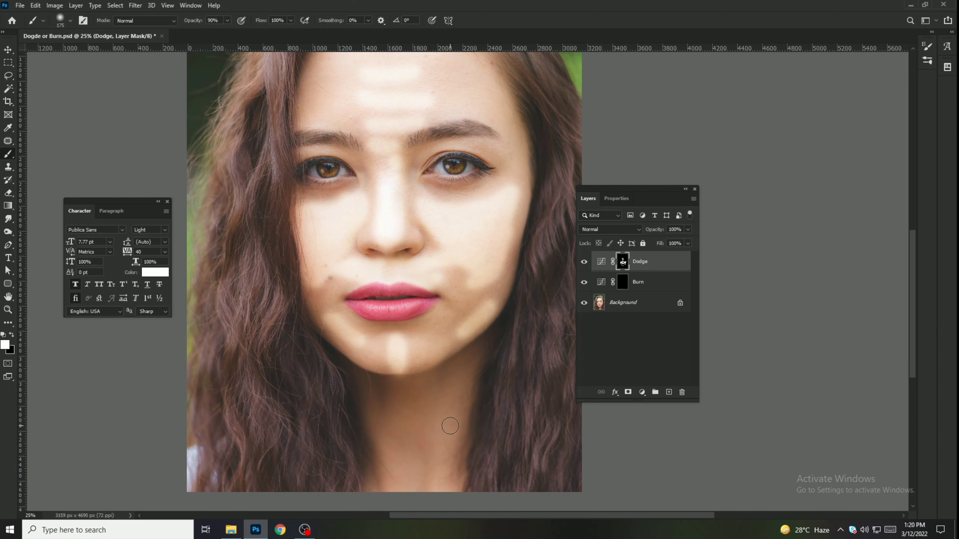
{"action": "mouse_move", "coordinate": [454, 426]}
{"action": "left_mouse_down"}
{"action": "mouse_move", "coordinate": [446, 456]}
{"action": "mouse_move", "coordinate": [464, 428]}
{"action": "mouse_move", "coordinate": [448, 483]}
{"action": "left_mouse_up"}
{"action": "mouse_move", "coordinate": [369, 411]}
{"action": "left_mouse_down"}
{"action": "mouse_move", "coordinate": [399, 458]}
{"action": "mouse_move", "coordinate": [371, 450]}
{"action": "mouse_move", "coordinate": [389, 479]}
{"action": "left_mouse_up"}
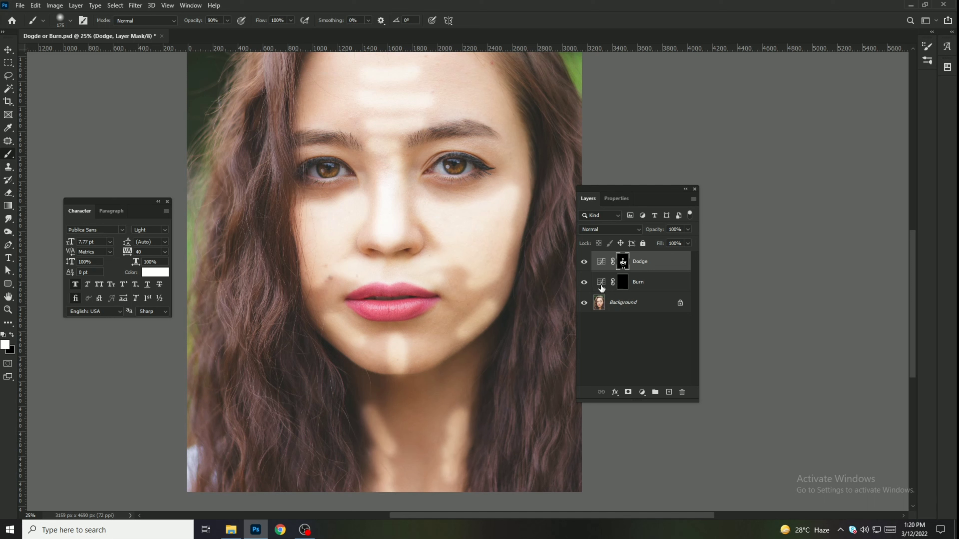
Paint white on the Burn mask along the hairline, the outer cheek edge and the opposite side of the jaw
{"action": "left_click", "coordinate": [622, 282]}
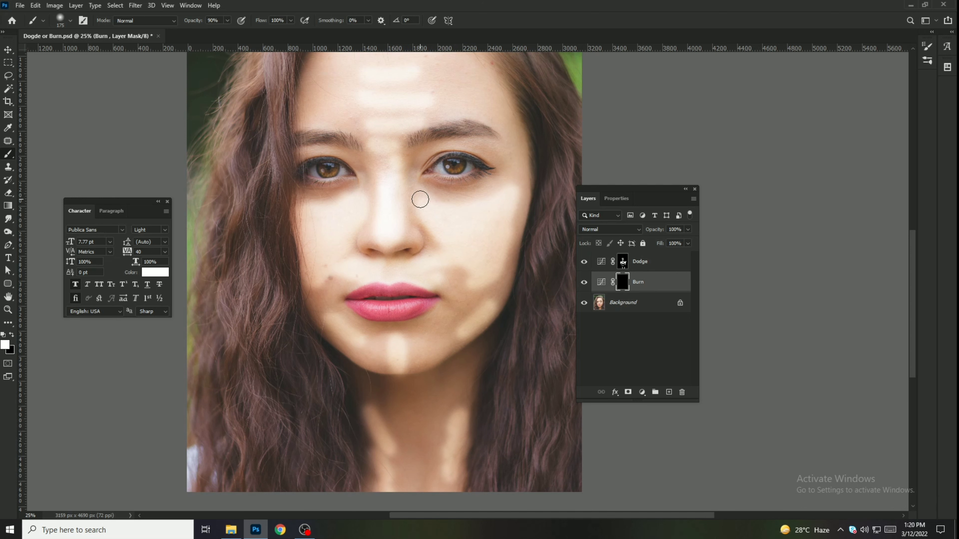
{"action": "left_click_drag", "start_coordinate": [399, 129], "coordinate": [387, 182]}
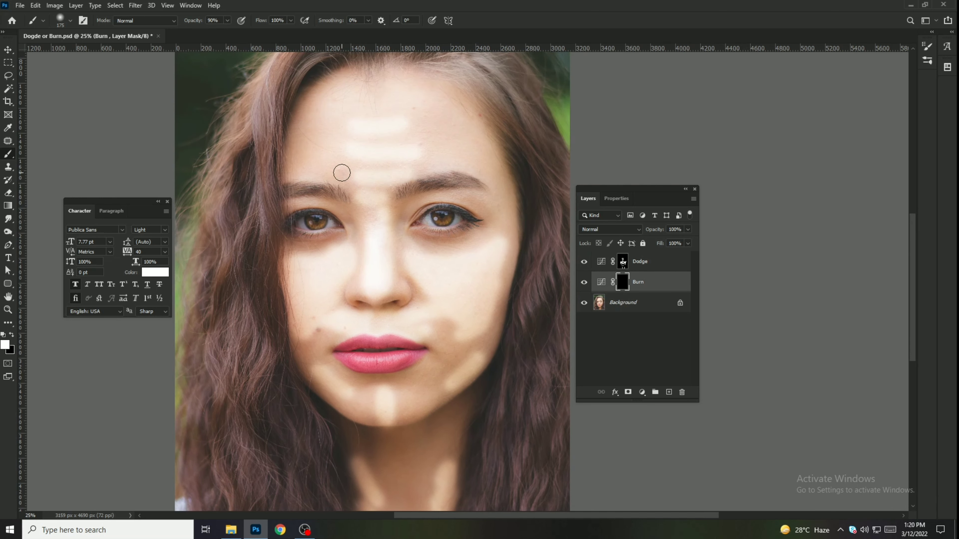
{"action": "mouse_move", "coordinate": [292, 171]}
{"action": "left_mouse_down"}
{"action": "mouse_move", "coordinate": [305, 109]}
{"action": "mouse_move", "coordinate": [333, 87]}
{"action": "mouse_move", "coordinate": [375, 79]}
{"action": "mouse_move", "coordinate": [444, 101]}
{"action": "mouse_move", "coordinate": [495, 171]}
{"action": "left_mouse_up"}
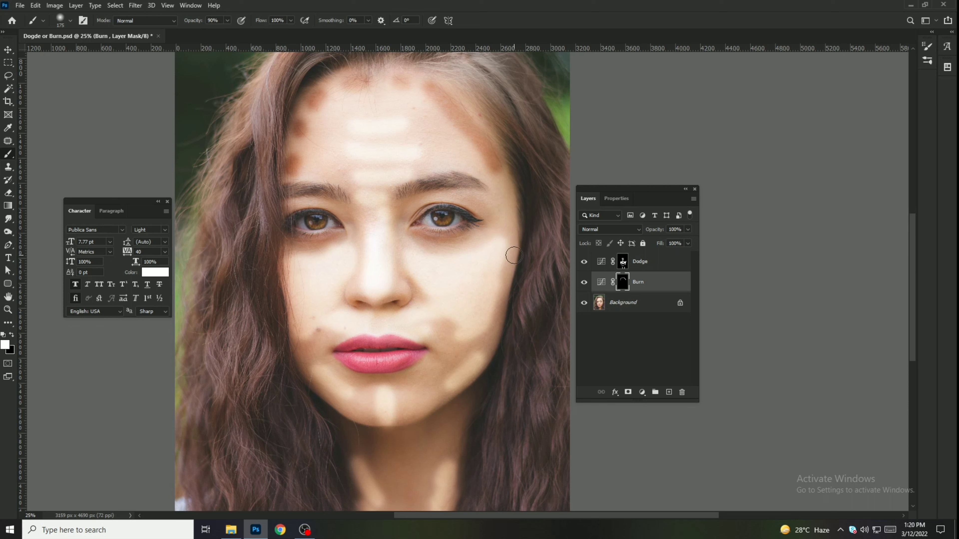
{"action": "left_click_drag", "start_coordinate": [514, 237], "coordinate": [511, 299]}
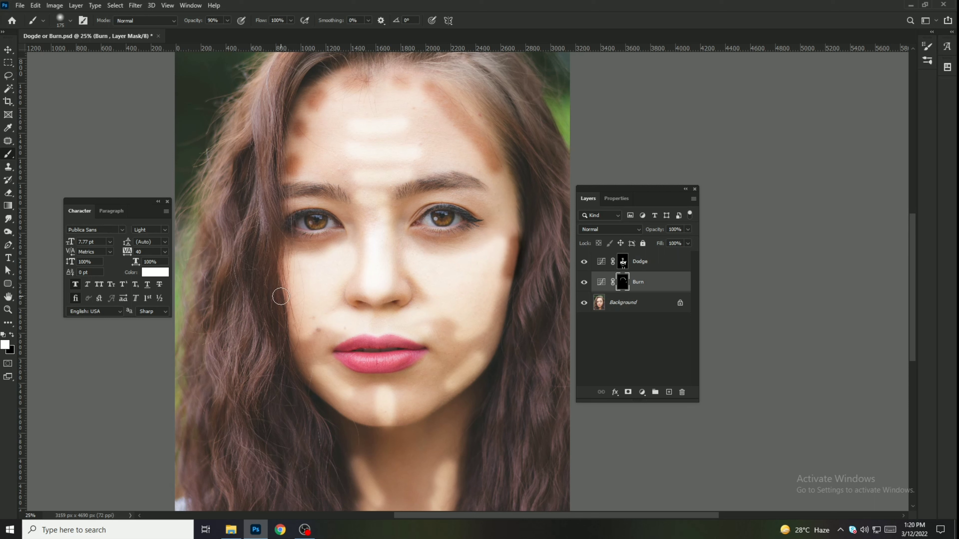
{"action": "left_click_drag", "start_coordinate": [297, 349], "coordinate": [314, 372]}
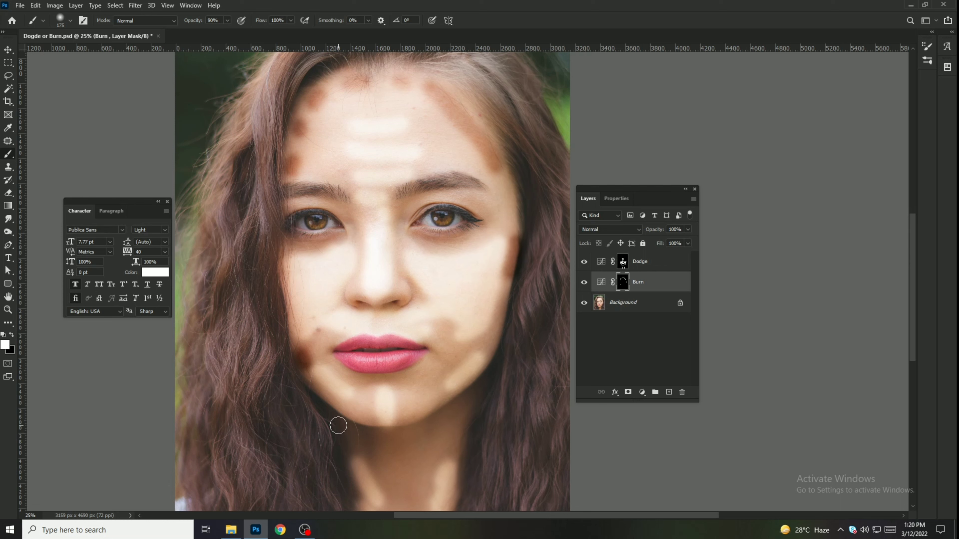
Paint white on the Burn mask under the jawline and in spots down the middle of the neck
{"action": "mouse_move", "coordinate": [336, 425]}
{"action": "left_mouse_down"}
{"action": "mouse_move", "coordinate": [398, 439]}
{"action": "mouse_move", "coordinate": [428, 430]}
{"action": "mouse_move", "coordinate": [476, 394]}
{"action": "mouse_move", "coordinate": [461, 430]}
{"action": "left_mouse_up"}
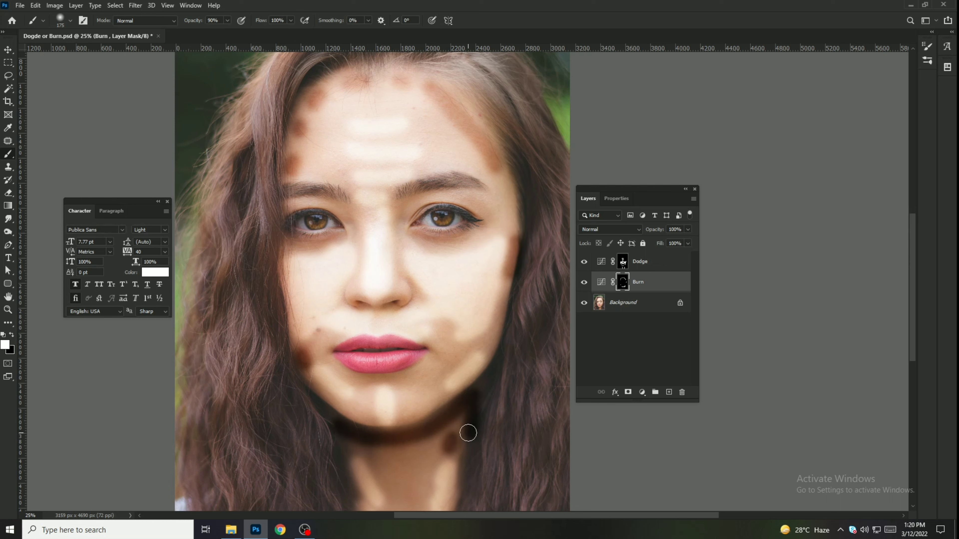
{"action": "mouse_move", "coordinate": [471, 406]}
{"action": "left_mouse_down"}
{"action": "mouse_move", "coordinate": [460, 439]}
{"action": "mouse_move", "coordinate": [448, 441]}
{"action": "mouse_move", "coordinate": [441, 426]}
{"action": "mouse_move", "coordinate": [432, 454]}
{"action": "mouse_move", "coordinate": [415, 436]}
{"action": "mouse_move", "coordinate": [405, 453]}
{"action": "mouse_move", "coordinate": [385, 439]}
{"action": "mouse_move", "coordinate": [374, 454]}
{"action": "mouse_move", "coordinate": [341, 449]}
{"action": "left_mouse_up"}
{"action": "left_click_drag", "start_coordinate": [430, 451], "coordinate": [414, 374]}
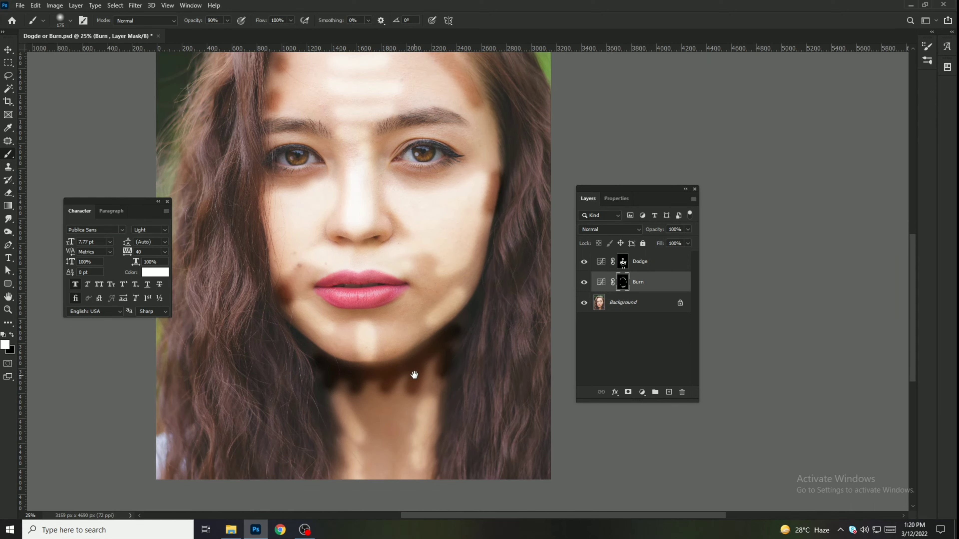
{"action": "left_click", "coordinate": [398, 420]}
{"action": "left_click", "coordinate": [381, 441]}
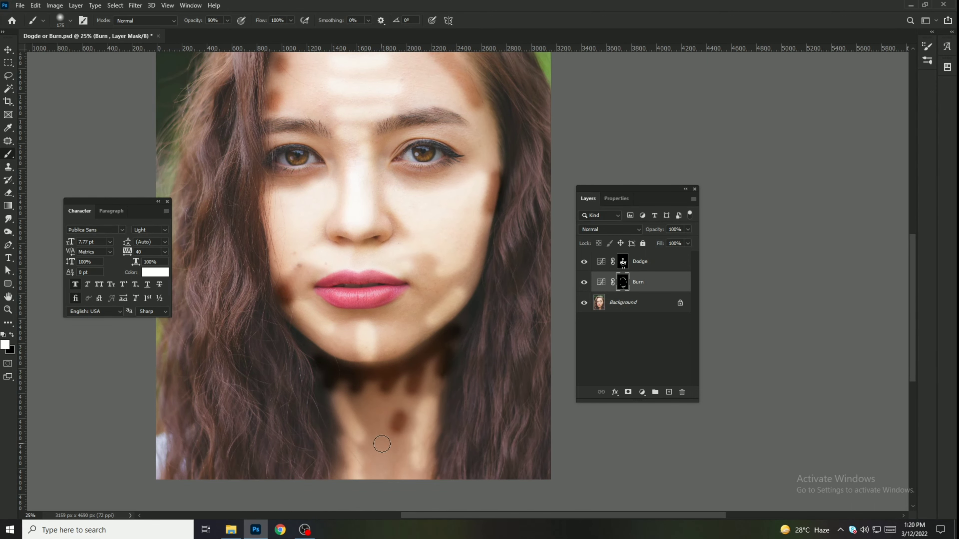
{"action": "left_click", "coordinate": [384, 472]}
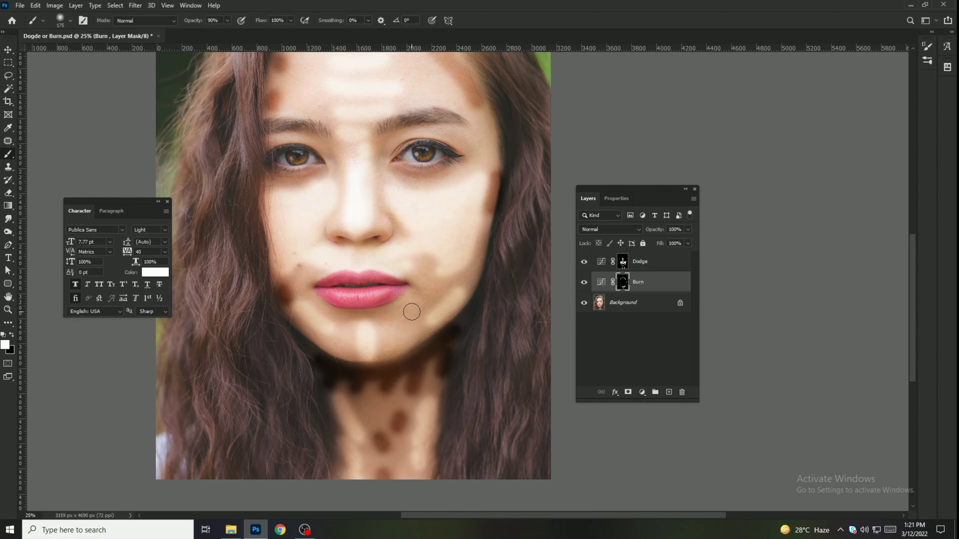
Paint white on the Burn mask with a 125 px brush along the crease above the image-left eye and down that side of the nose, undoing trial strokes
{"action": "left_click_drag", "start_coordinate": [411, 312], "coordinate": [456, 391]}
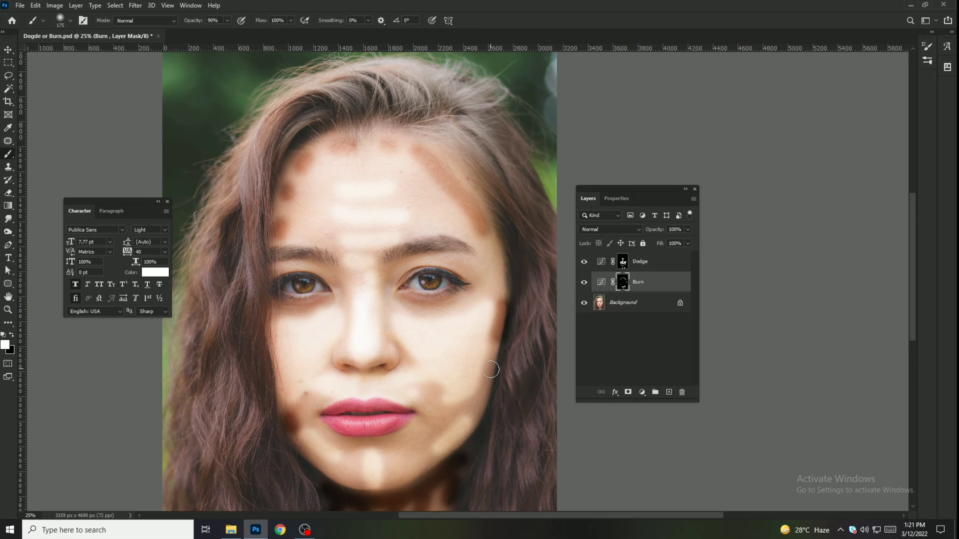
{"action": "mouse_move", "coordinate": [349, 289]}
{"action": "left_mouse_down"}
{"action": "mouse_move", "coordinate": [369, 327]}
{"action": "mouse_move", "coordinate": [347, 318]}
{"action": "left_mouse_up"}
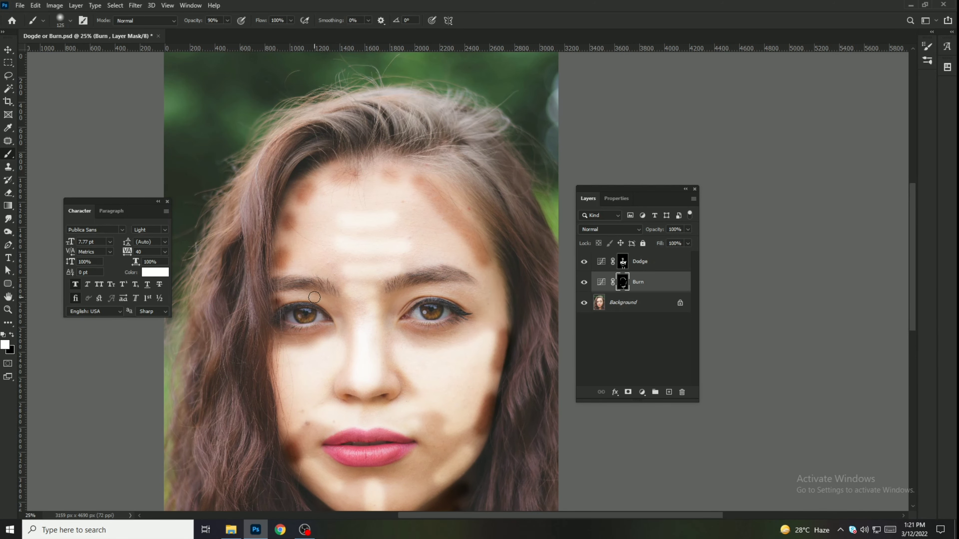
{"action": "mouse_move", "coordinate": [285, 300]}
{"action": "left_mouse_down"}
{"action": "mouse_move", "coordinate": [326, 298]}
{"action": "mouse_move", "coordinate": [342, 314]}
{"action": "mouse_move", "coordinate": [351, 398]}
{"action": "left_mouse_up"}
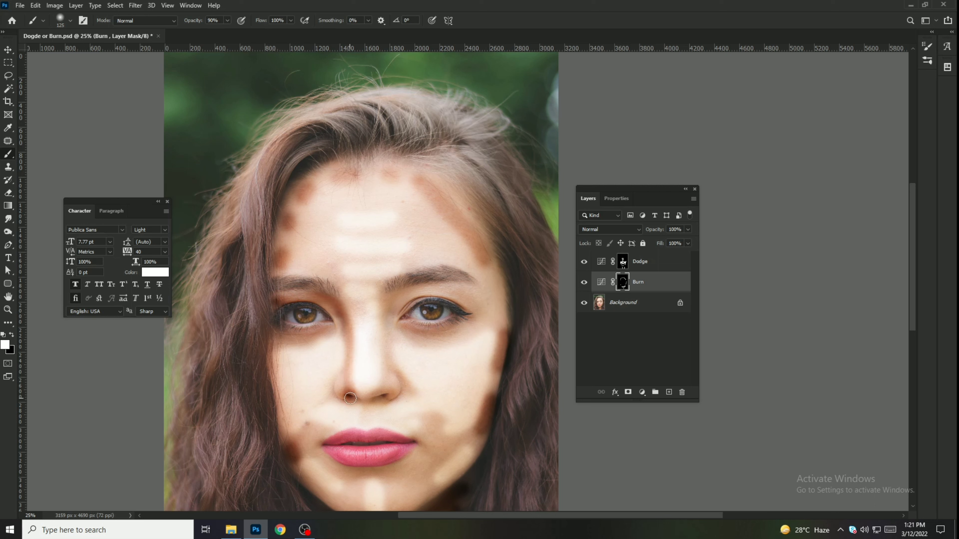
{"action": "key", "text": "ctrl+z"}
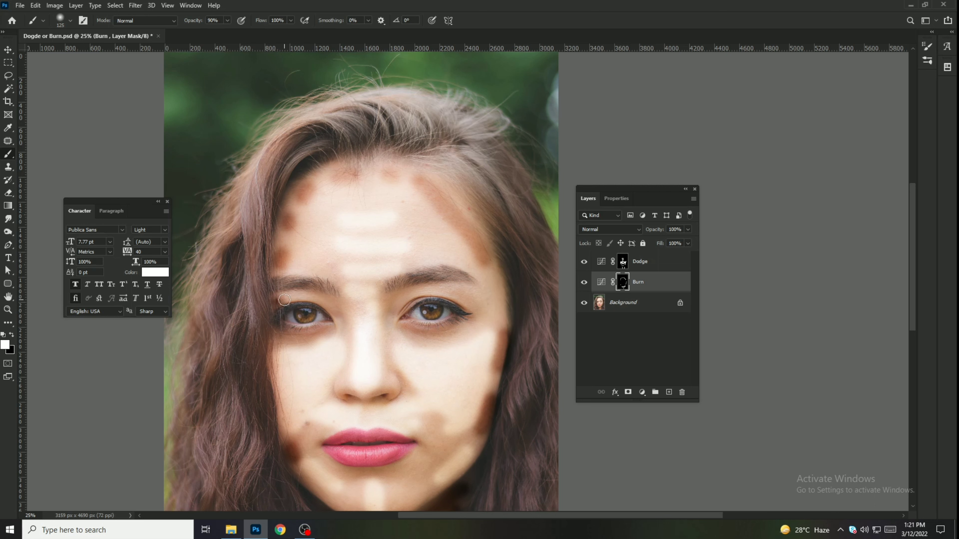
{"action": "mouse_move", "coordinate": [280, 300]}
{"action": "left_mouse_down"}
{"action": "mouse_move", "coordinate": [327, 298]}
{"action": "mouse_move", "coordinate": [340, 313]}
{"action": "mouse_move", "coordinate": [345, 390]}
{"action": "mouse_move", "coordinate": [334, 313]}
{"action": "mouse_move", "coordinate": [304, 291]}
{"action": "mouse_move", "coordinate": [282, 293]}
{"action": "mouse_move", "coordinate": [307, 300]}
{"action": "mouse_move", "coordinate": [278, 299]}
{"action": "mouse_move", "coordinate": [330, 303]}
{"action": "mouse_move", "coordinate": [349, 370]}
{"action": "left_mouse_up"}
{"action": "key", "text": "ctrl+z"}
{"action": "key", "text": "ctrl+z"}
{"action": "key", "text": "ctrl+z"}
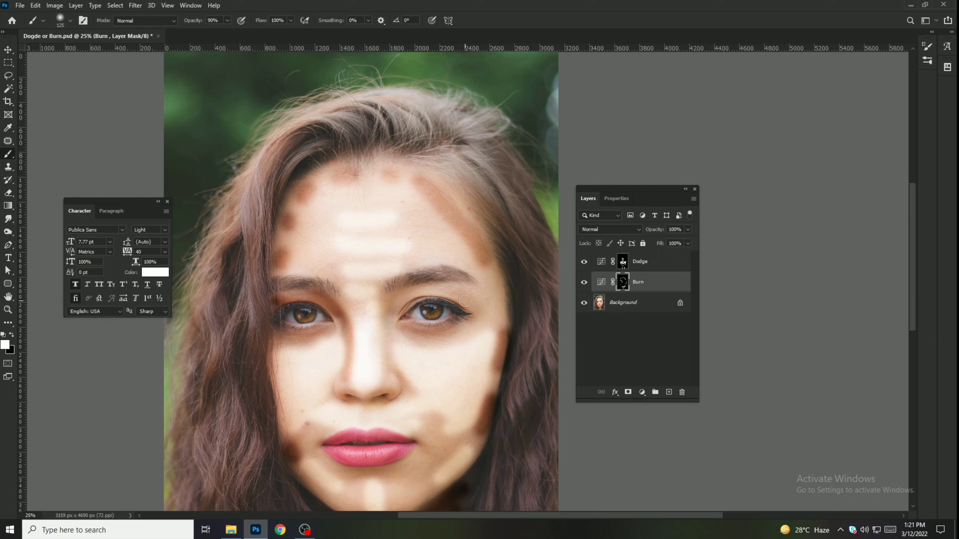
Paint white on the Burn mask along the opposite eye's crease and side of the nose, and reinforce the outer ends of both creases
{"action": "mouse_move", "coordinate": [471, 300]}
{"action": "left_mouse_down"}
{"action": "mouse_move", "coordinate": [409, 295]}
{"action": "mouse_move", "coordinate": [393, 341]}
{"action": "left_mouse_up"}
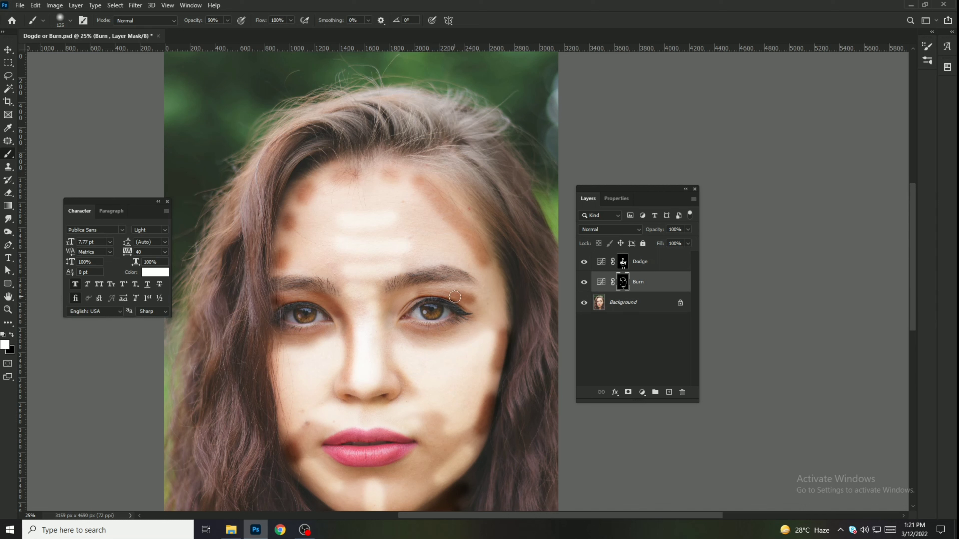
{"action": "mouse_move", "coordinate": [468, 297]}
{"action": "left_mouse_down"}
{"action": "mouse_move", "coordinate": [418, 293]}
{"action": "mouse_move", "coordinate": [401, 305]}
{"action": "mouse_move", "coordinate": [385, 384]}
{"action": "left_mouse_up"}
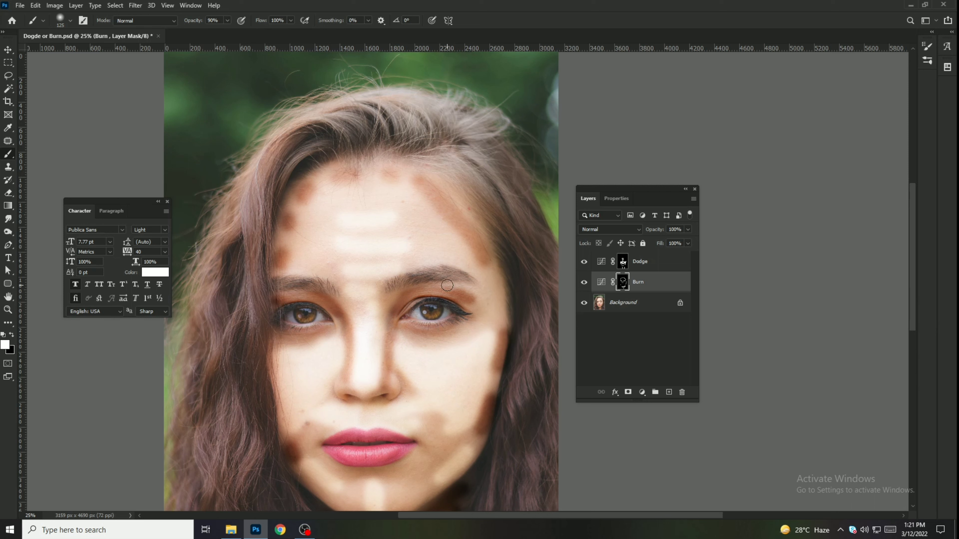
{"action": "left_click_drag", "start_coordinate": [459, 291], "coordinate": [477, 304]}
{"action": "left_click_drag", "start_coordinate": [302, 297], "coordinate": [278, 298]}
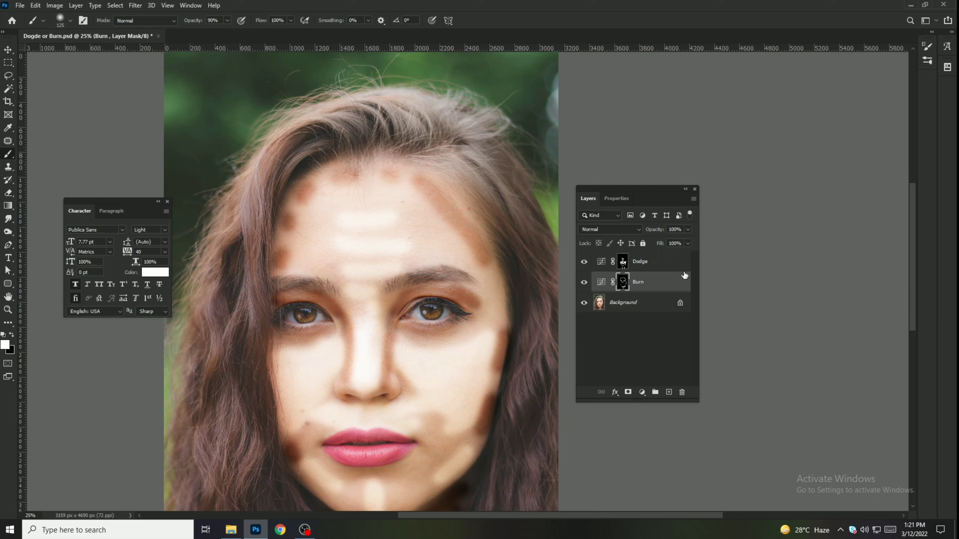
Soften the Dodge layer mask by setting its feather to 75 px
{"action": "left_click", "coordinate": [624, 262]}
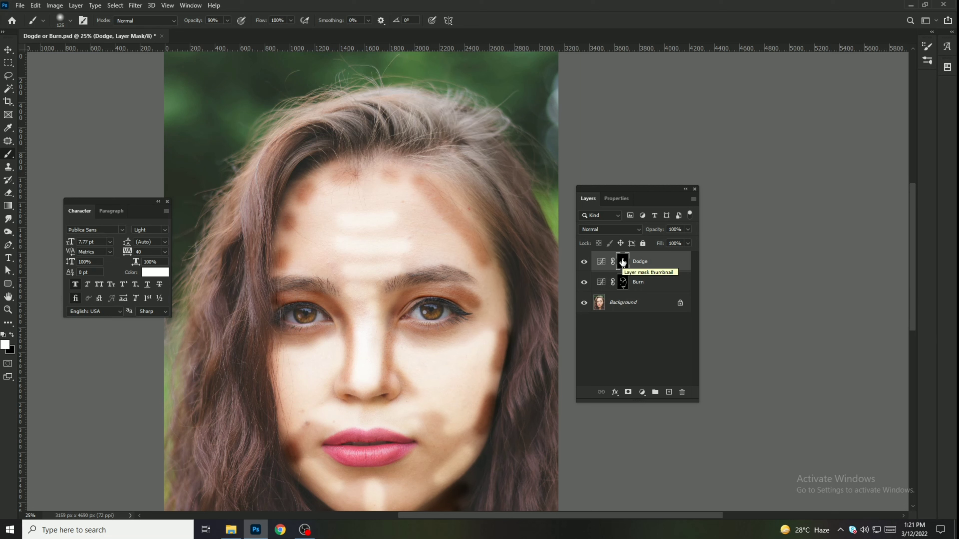
{"action": "left_click", "coordinate": [617, 199]}
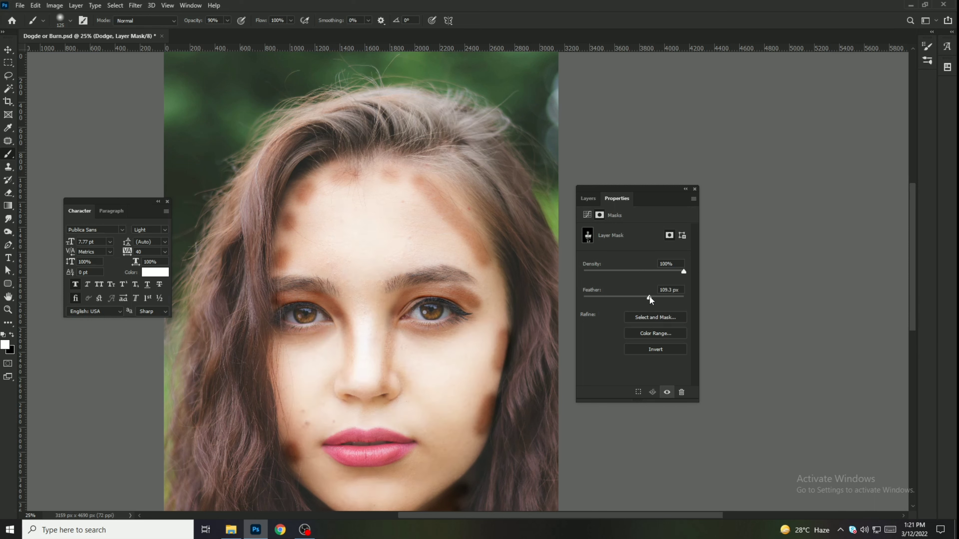
{"action": "left_click_drag", "start_coordinate": [650, 297], "coordinate": [638, 297]}
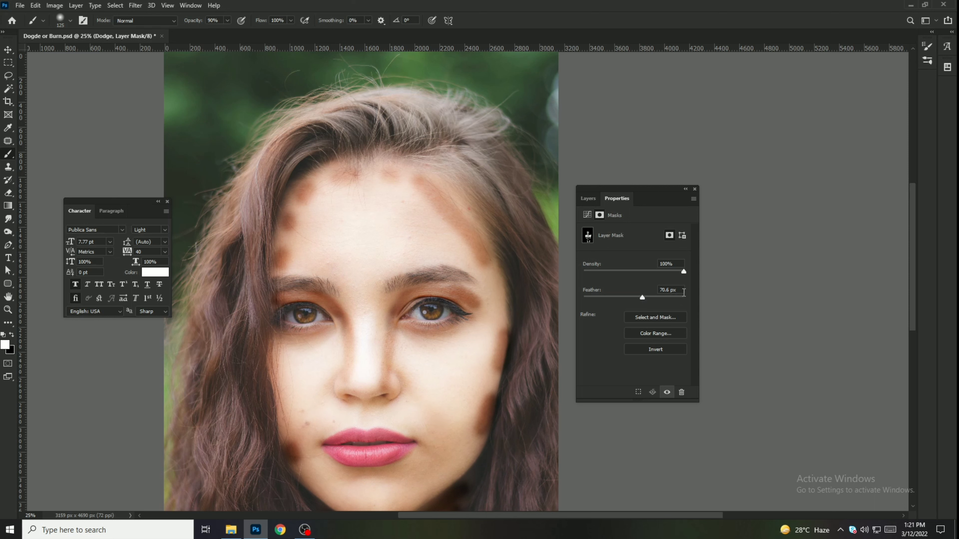
{"action": "left_click", "coordinate": [672, 288]}
{"action": "type", "text": "75"}
{"action": "left_click", "coordinate": [589, 199]}
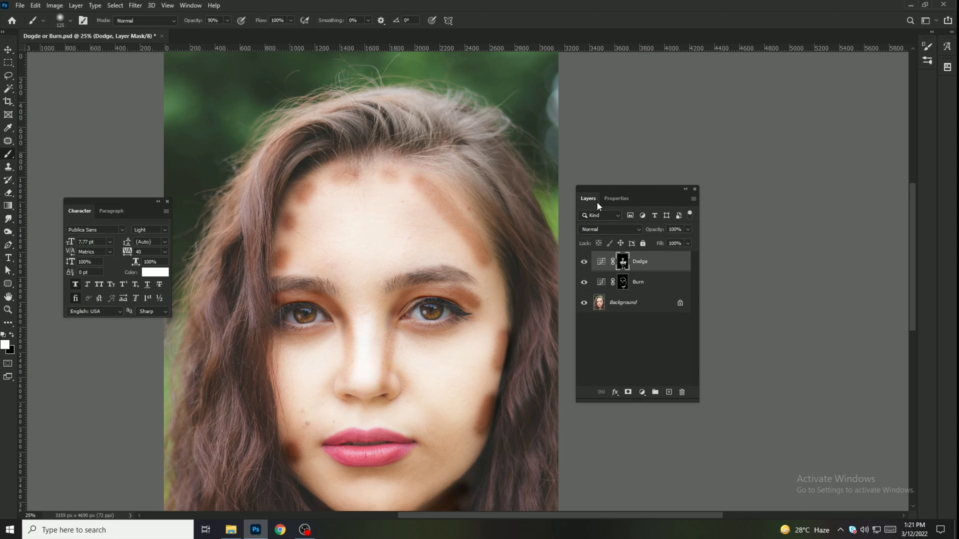
Soften the Burn layer mask by setting its feather to 81.6 px
{"action": "left_click", "coordinate": [623, 283]}
{"action": "left_click", "coordinate": [613, 197]}
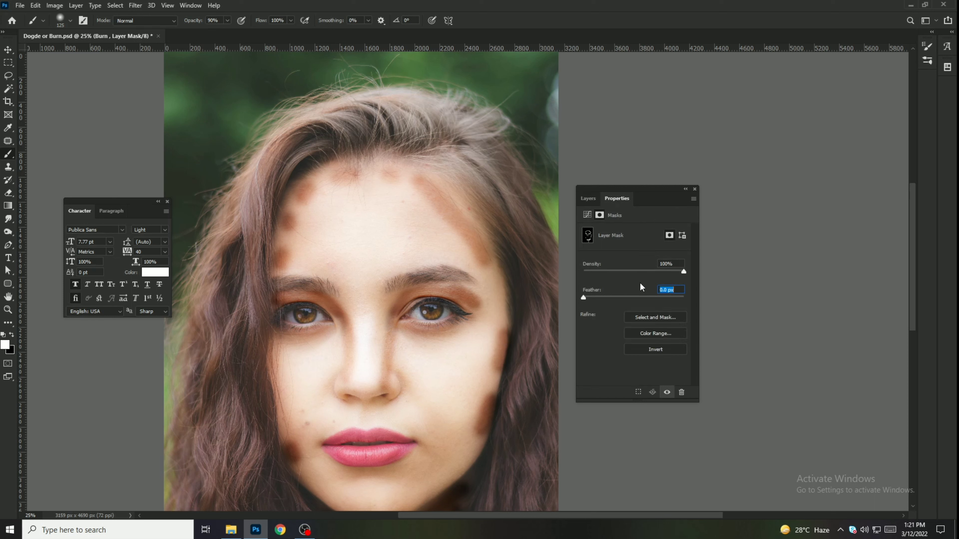
{"action": "left_click", "coordinate": [632, 297]}
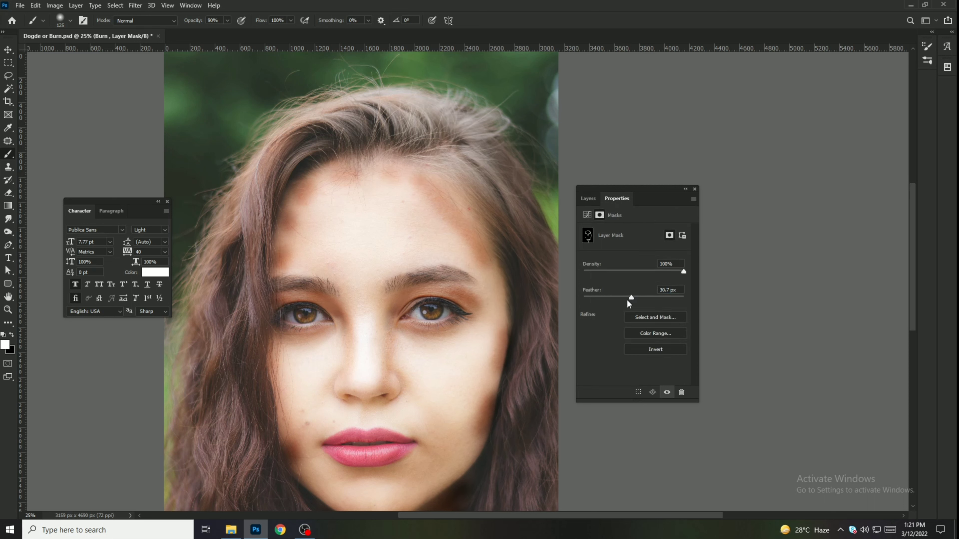
{"action": "left_click", "coordinate": [638, 299]}
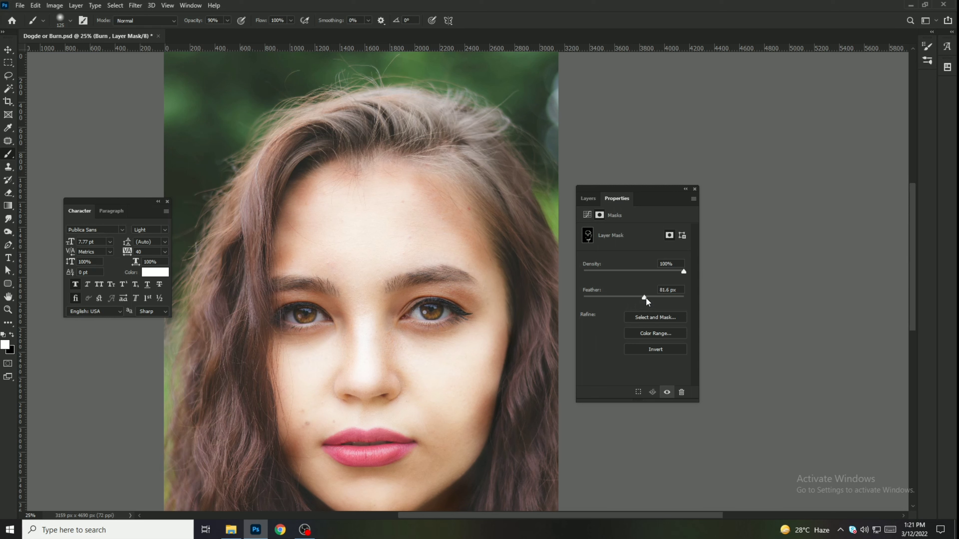
{"action": "left_click", "coordinate": [646, 297]}
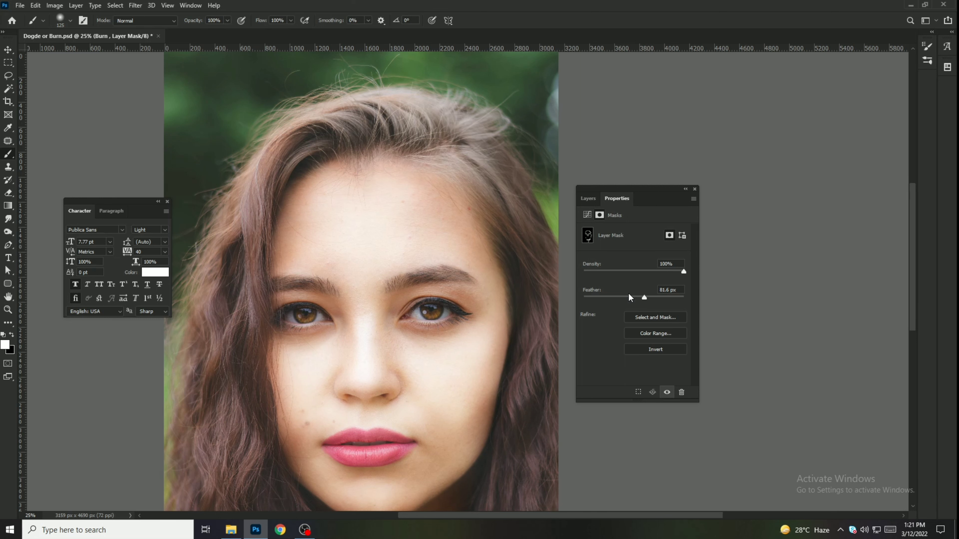
Clip both the Burn and Dodge adjustment layers to the Background layer
{"action": "key", "text": "ctrl+minus"}
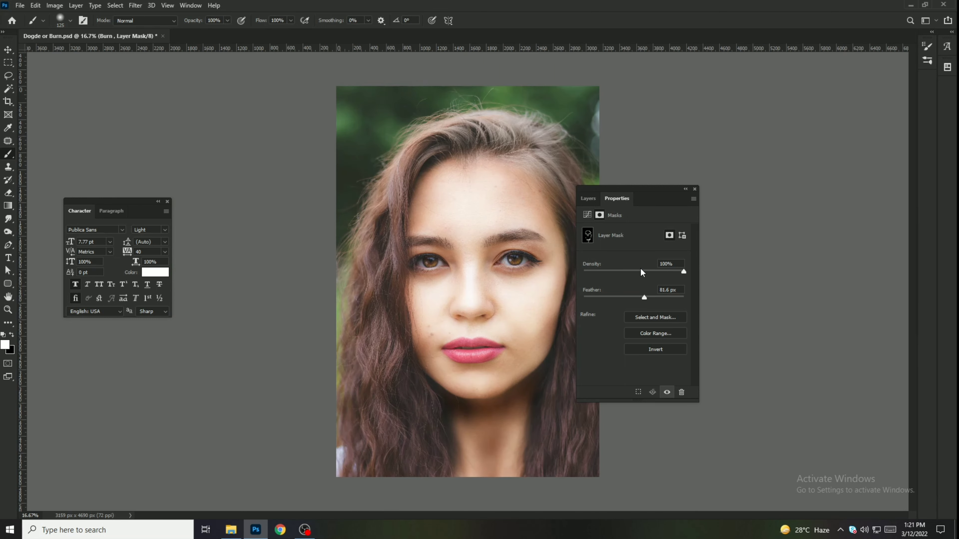
{"action": "left_click", "coordinate": [588, 198]}
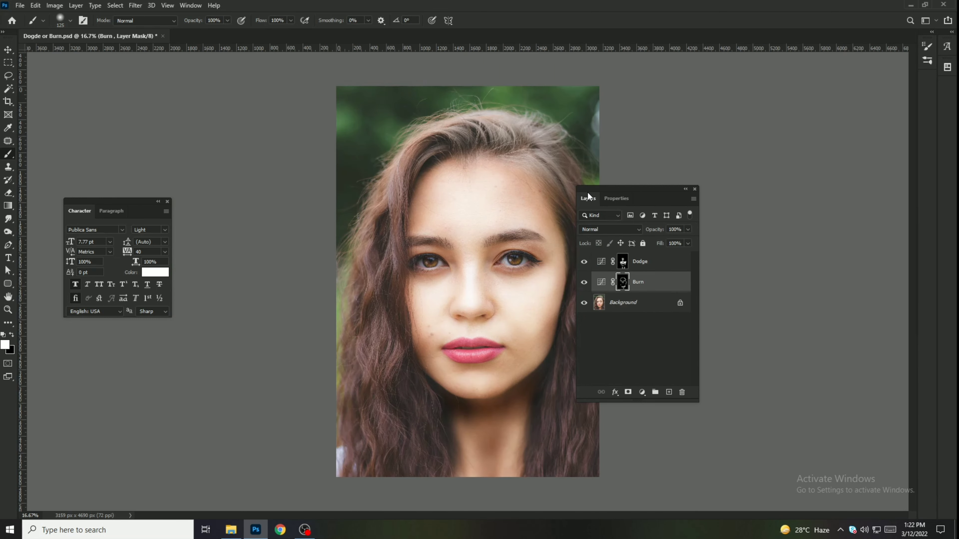
{"action": "left_click", "coordinate": [645, 289], "text": "alt"}
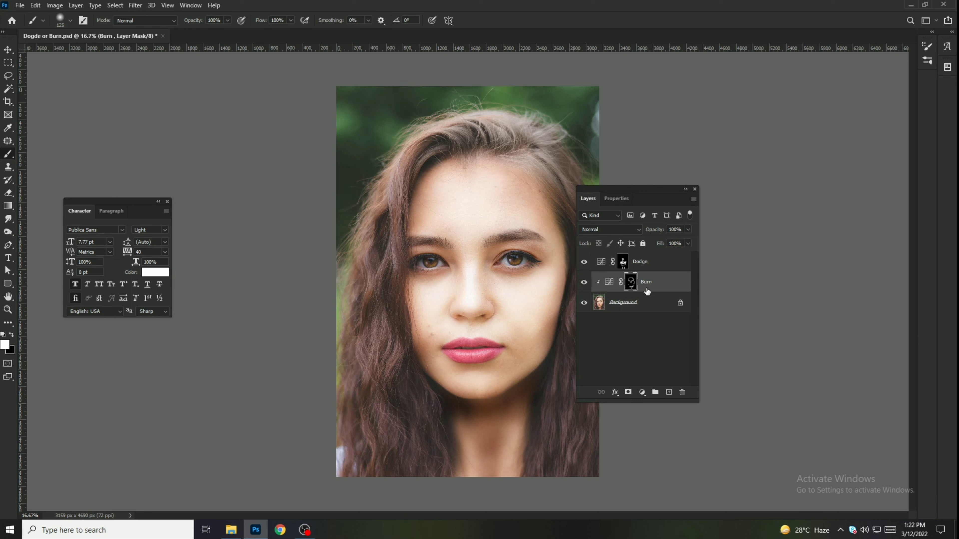
{"action": "left_click", "coordinate": [650, 269], "text": "alt"}
Readjust the Burn layer mask's feather to 70.6 px
{"action": "key", "text": "ctrl+plus"}
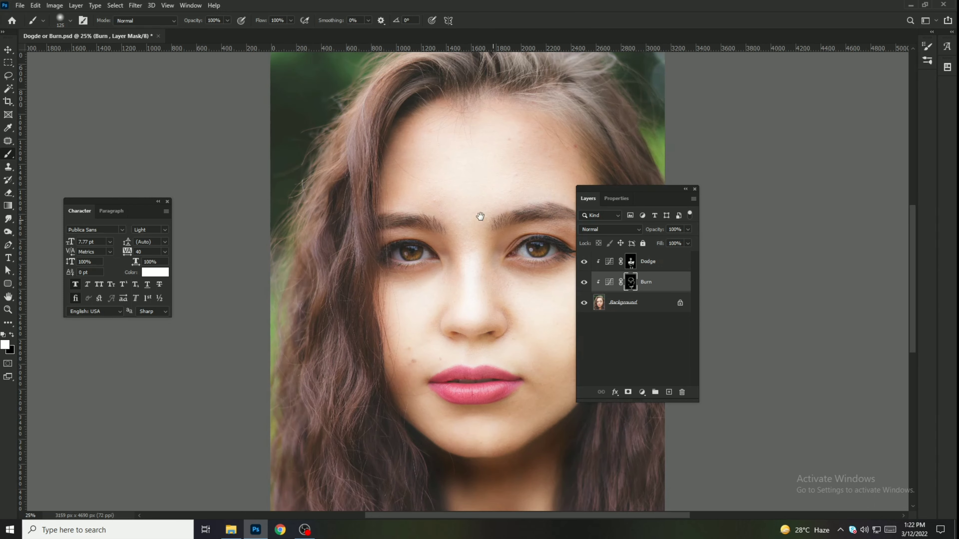
{"action": "left_click_drag", "start_coordinate": [480, 216], "coordinate": [378, 183]}
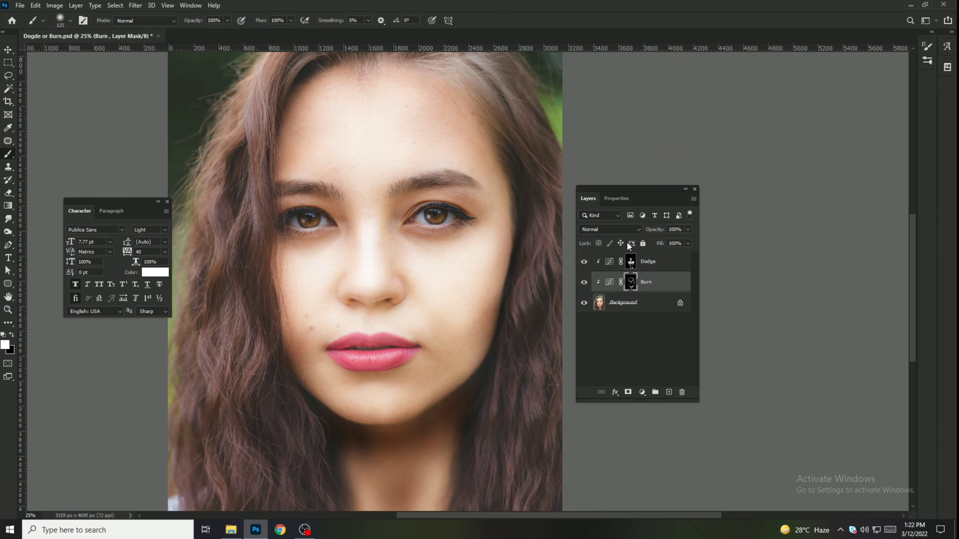
{"action": "left_click", "coordinate": [654, 262]}
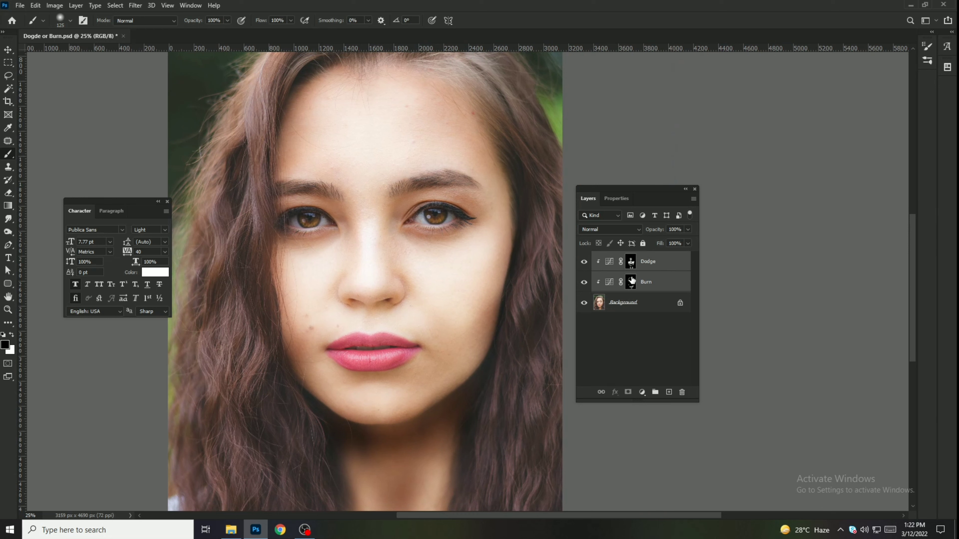
{"action": "left_click", "coordinate": [635, 282]}
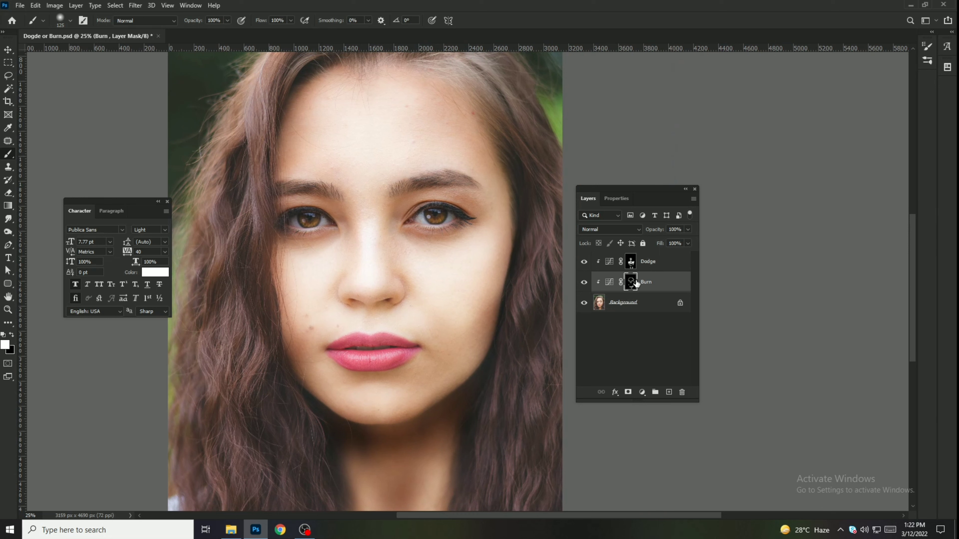
{"action": "left_click", "coordinate": [615, 199]}
{"action": "left_click_drag", "start_coordinate": [650, 297], "coordinate": [651, 298]}
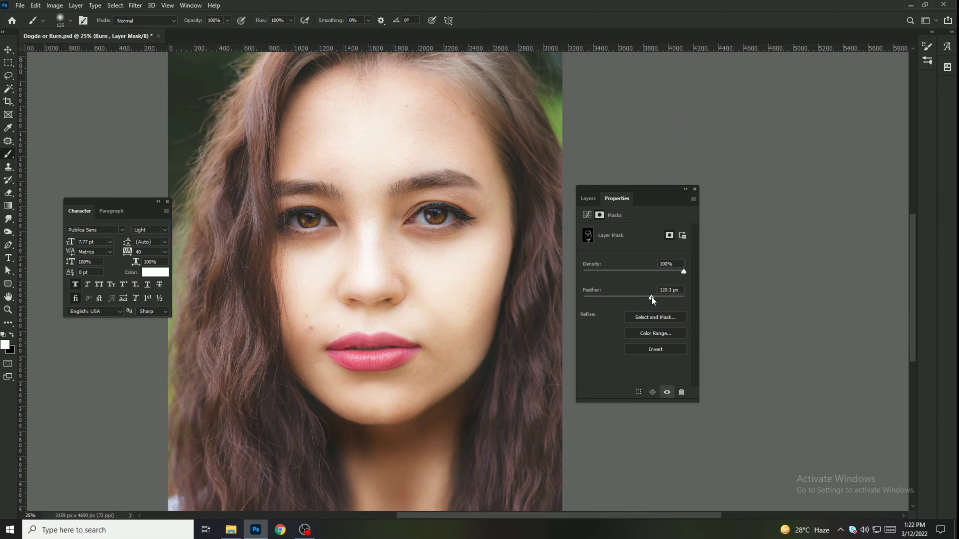
{"action": "left_click_drag", "start_coordinate": [652, 299], "coordinate": [647, 297]}
{"action": "left_click_drag", "start_coordinate": [646, 297], "coordinate": [642, 295]}
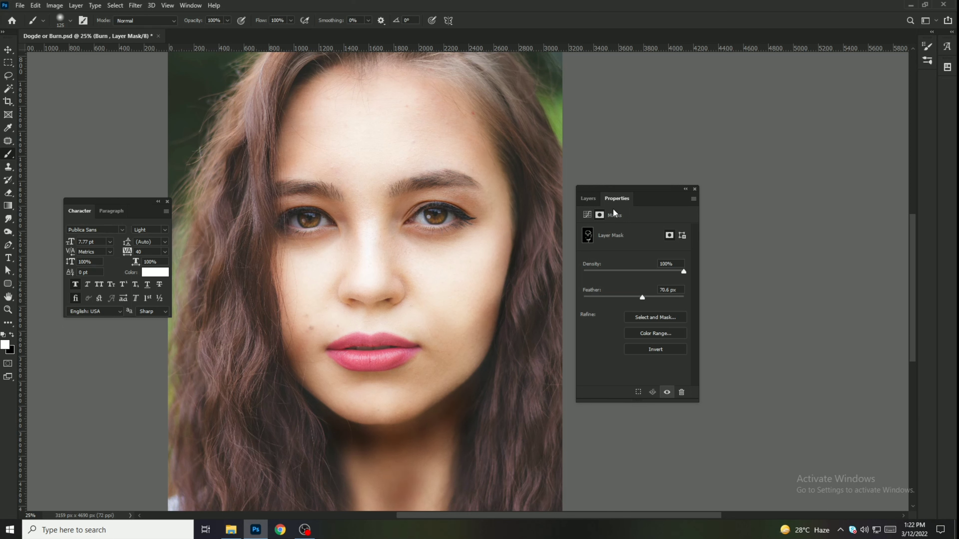
Group the Dodge and Burn layers under the name "After" and toggle the group's visibility to compare before and after
{"action": "left_click", "coordinate": [592, 198]}
{"action": "left_click", "coordinate": [649, 266], "text": "shift"}
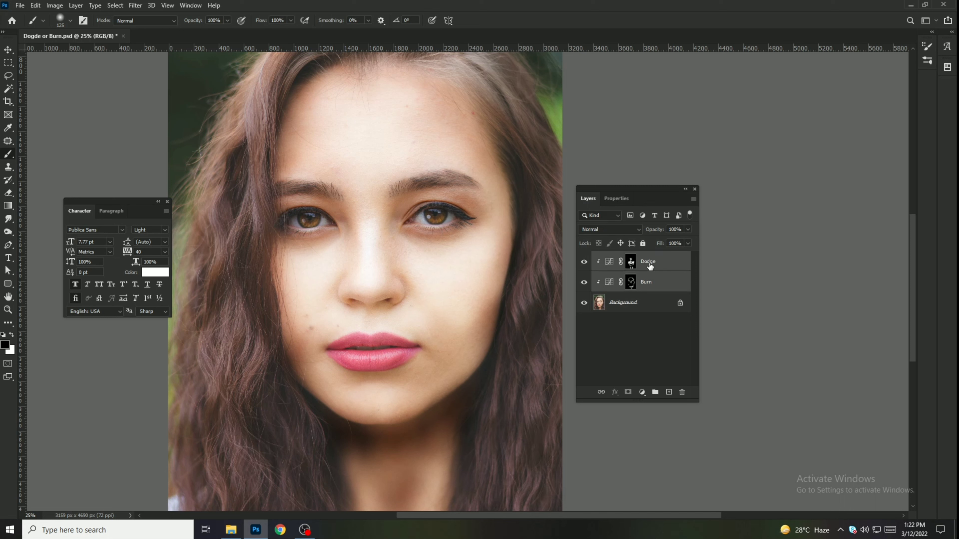
{"action": "key", "text": "ctrl+g"}
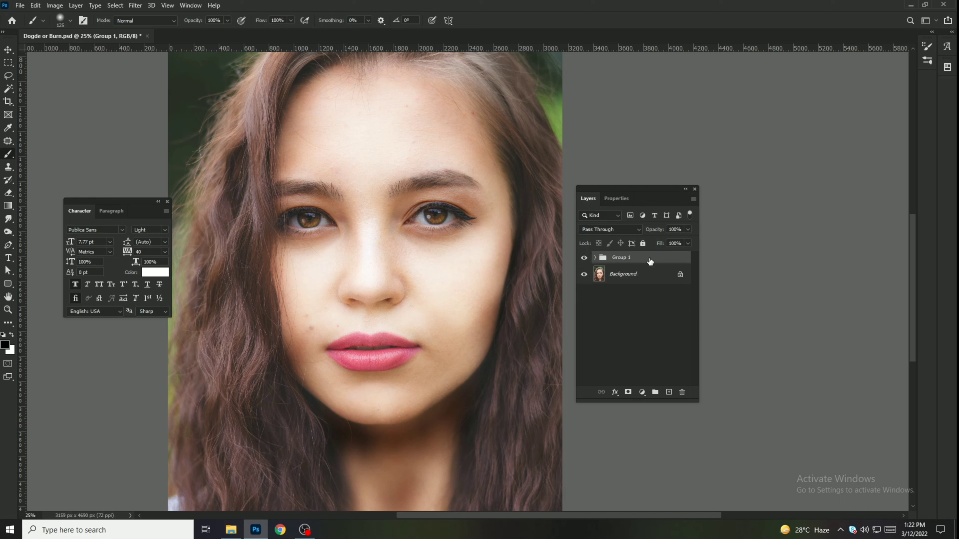
{"action": "double_click", "coordinate": [622, 258]}
{"action": "type", "text": "After"}
{"action": "left_click", "coordinate": [675, 324]}
{"action": "left_click", "coordinate": [584, 257]}
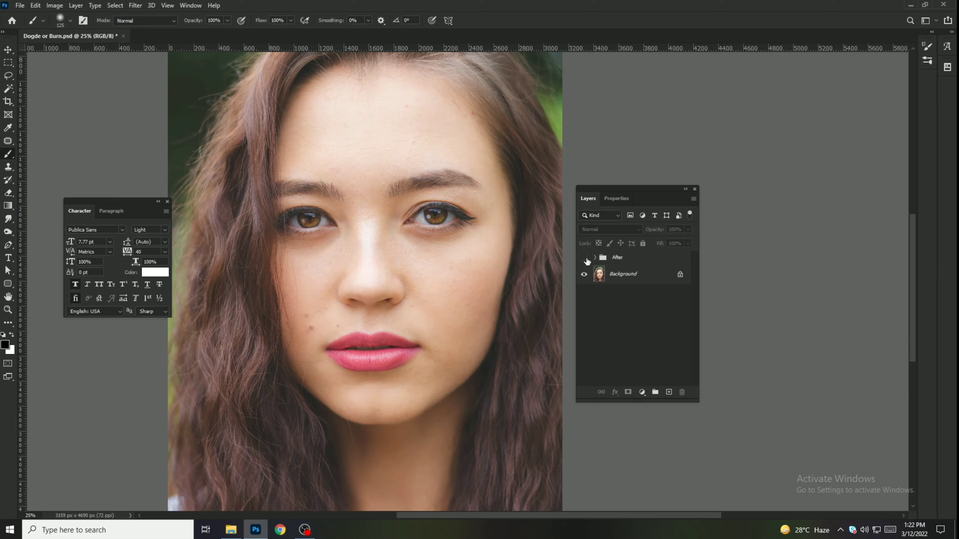
{"action": "left_click", "coordinate": [584, 258]}
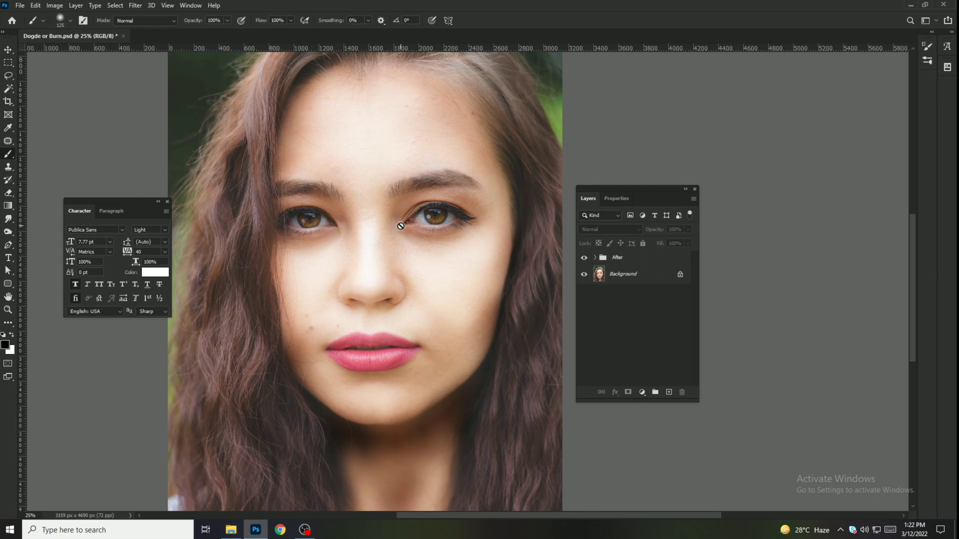
Save the portrait as a JPEG named "Dogde or Burn" on Local Disk (E:) at quality 12
{"action": "key", "text": "ctrl+shift+s"}
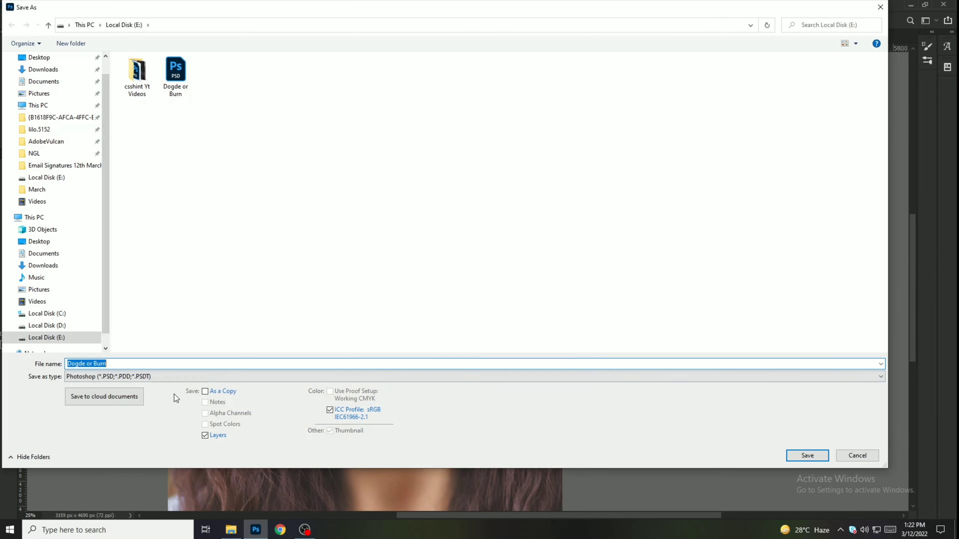
{"action": "left_click", "coordinate": [158, 375]}
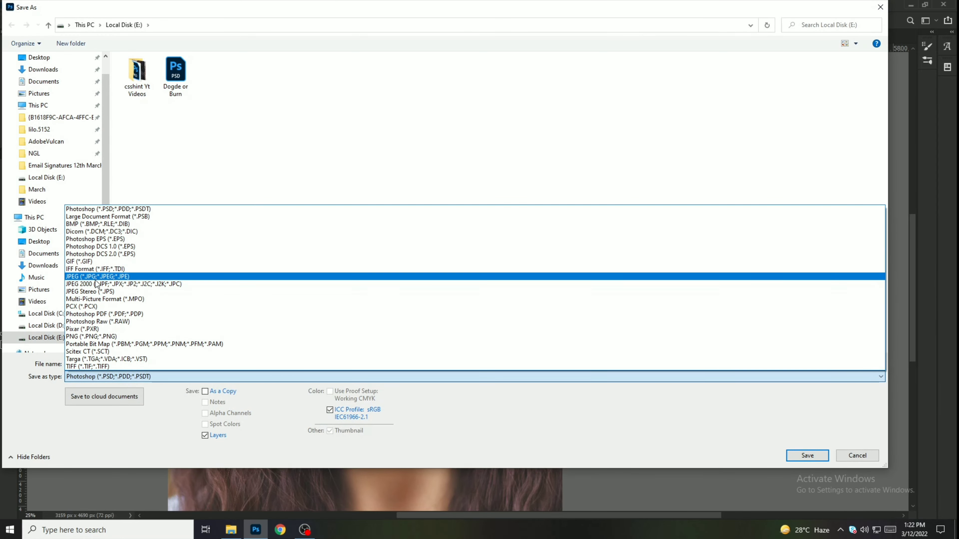
{"action": "left_click", "coordinate": [132, 270]}
{"action": "key", "text": "Return"}
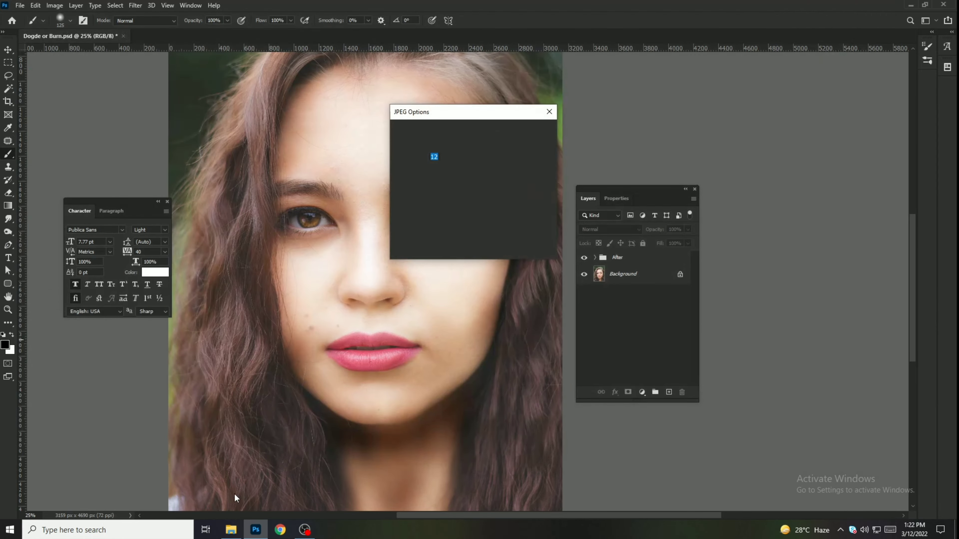
{"action": "key", "text": "Return"}
Switch to File Explorer, open the original portrait in Photos and compare it with the exported "Dogde or Burn" JPEG
{"action": "left_click", "coordinate": [230, 531]}
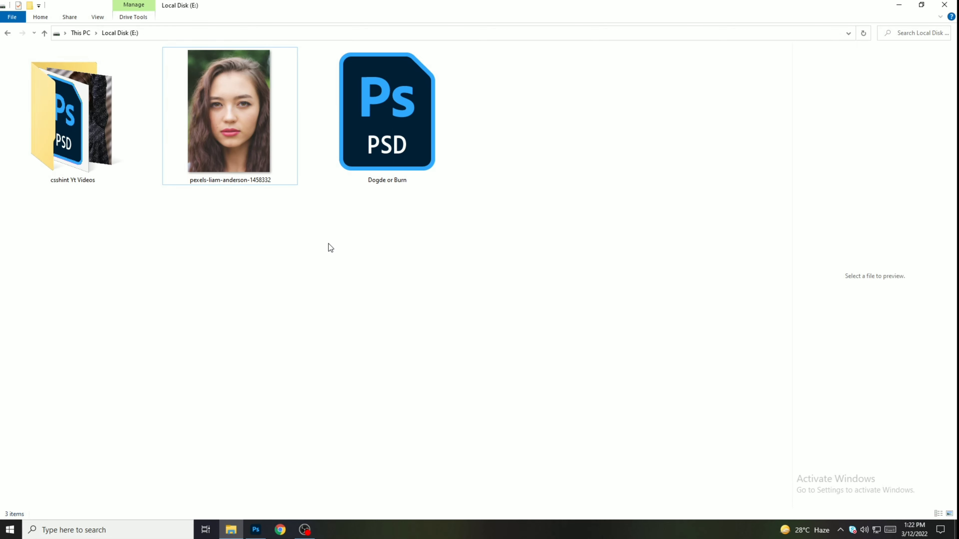
{"action": "double_click", "coordinate": [265, 124]}
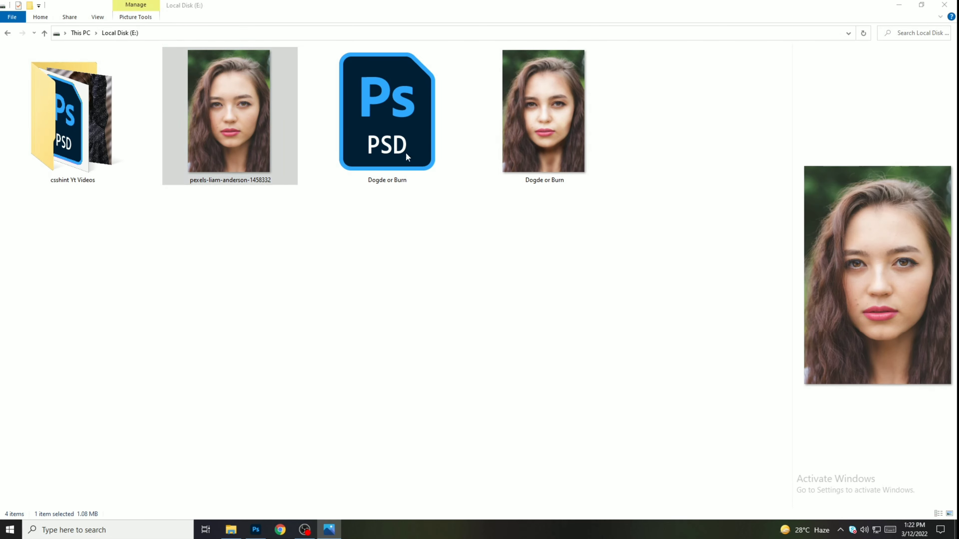
{"action": "key", "text": "Left"}
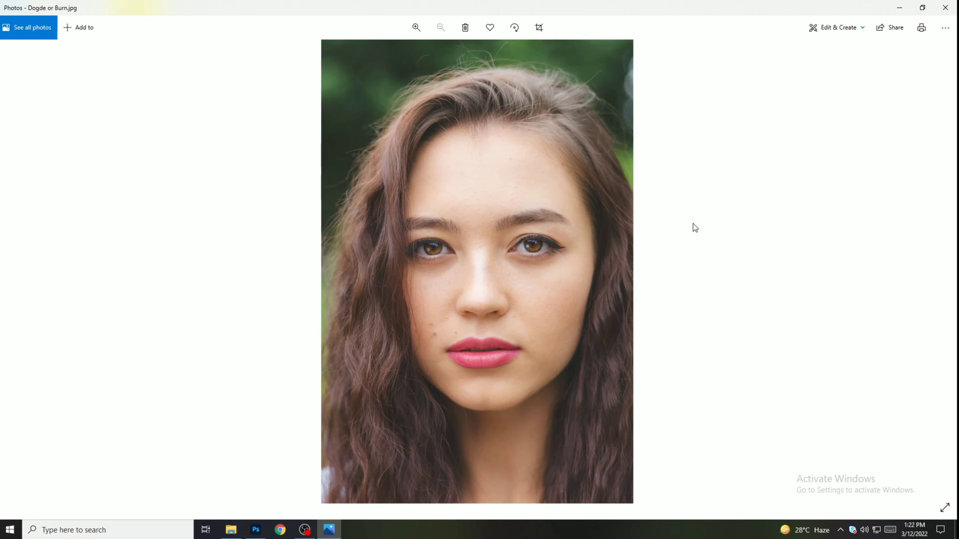
{"action": "key", "text": "Right"}
{"action": "key", "text": "Left"}
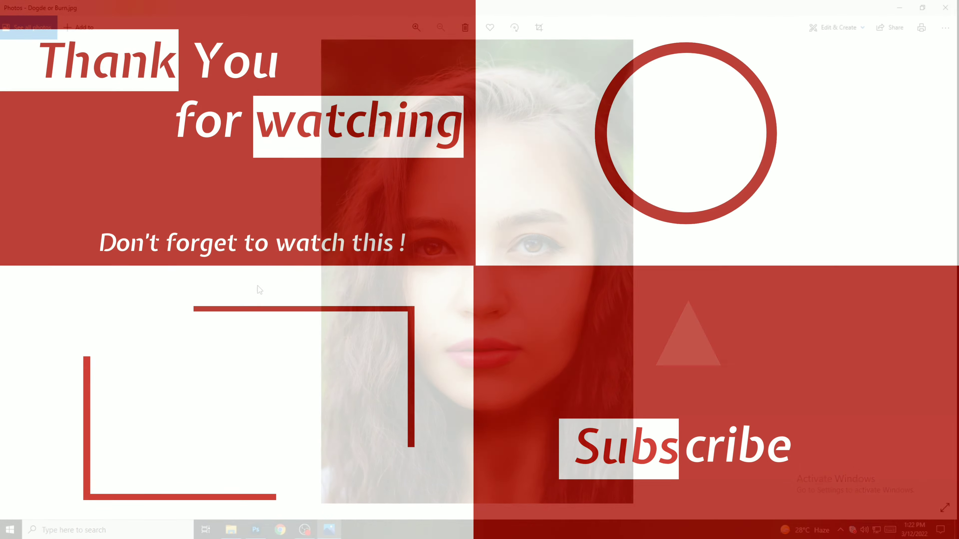